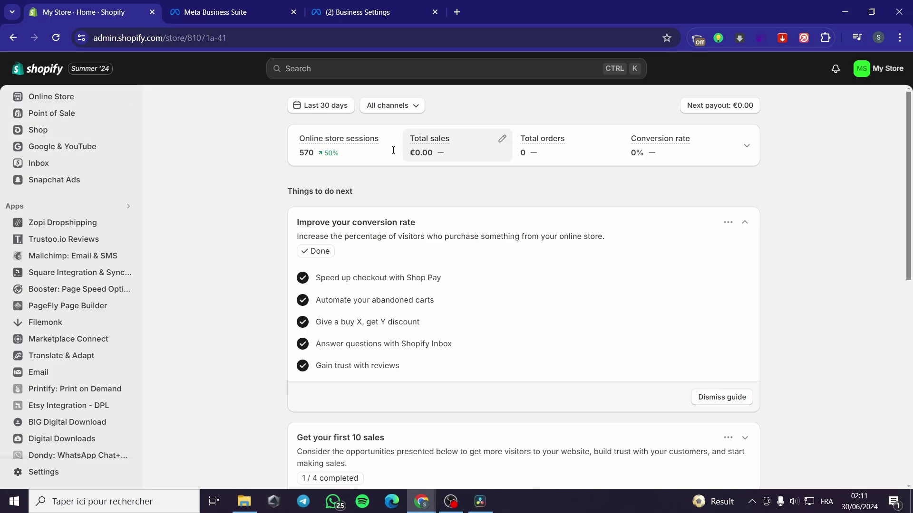
Look over the business's home page in Meta Business Suite and return to the Shopify store admin
{"action": "left_click", "coordinate": [233, 12]}
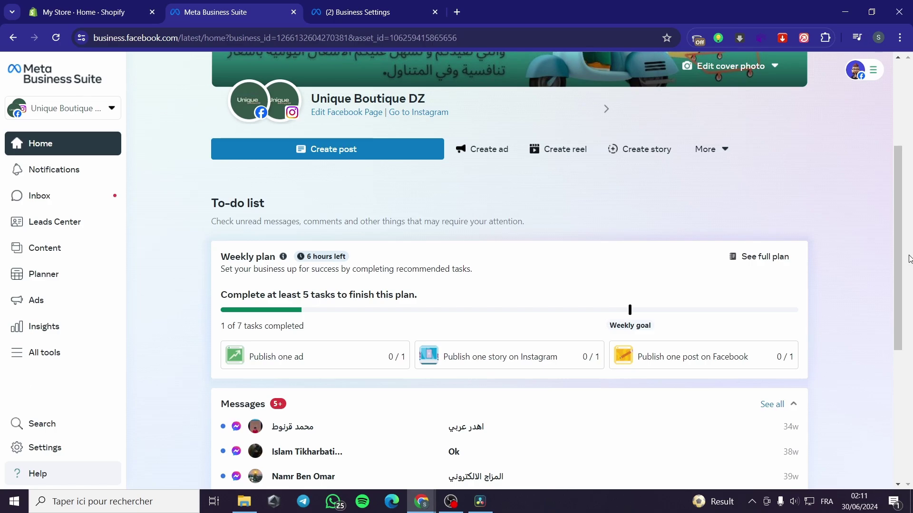
{"action": "scroll", "coordinate": [834, 306], "scroll_direction": "up", "scroll_amount": 1}
{"action": "scroll", "coordinate": [631, 277], "scroll_direction": "up", "scroll_amount": 4}
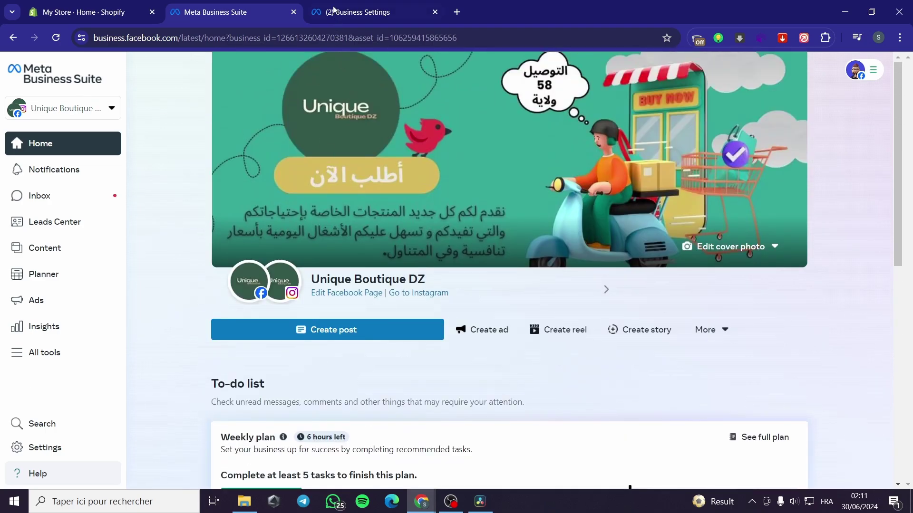
{"action": "left_click", "coordinate": [74, 11]}
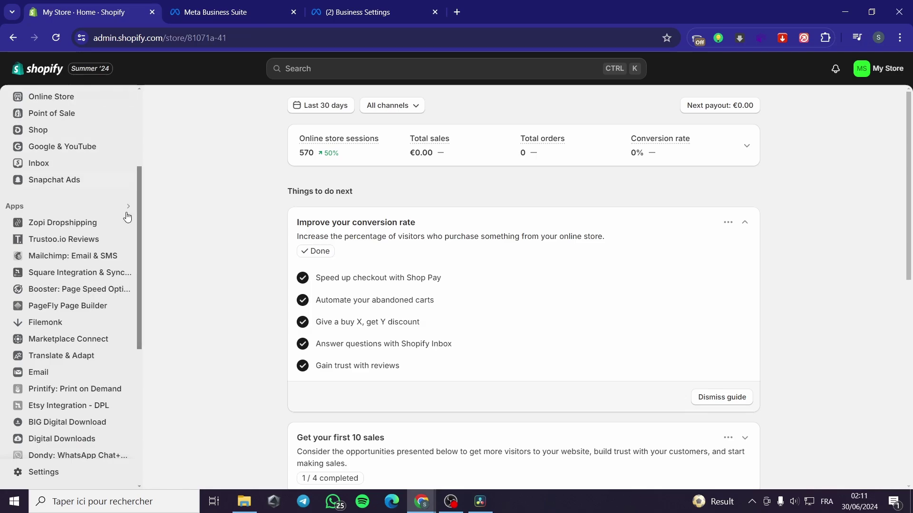
Search the Shopify App Store for "facebook" and open the listing of Meta's Facebook & Instagram app
{"action": "left_click", "coordinate": [336, 77]}
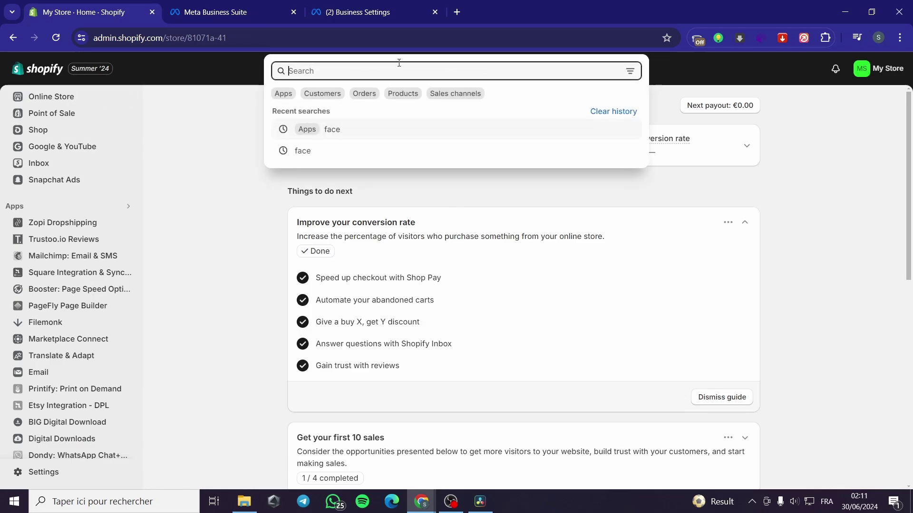
{"action": "type", "text": "faceb"}
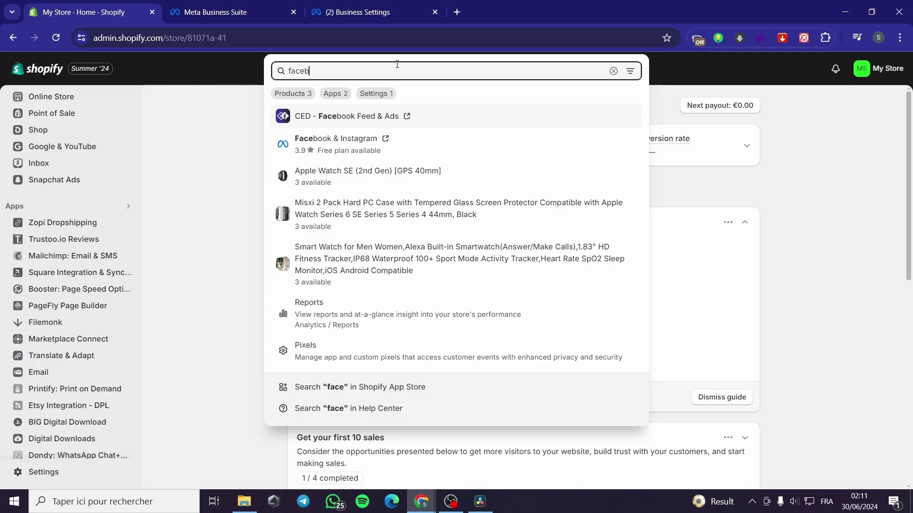
{"action": "type", "text": "ook"}
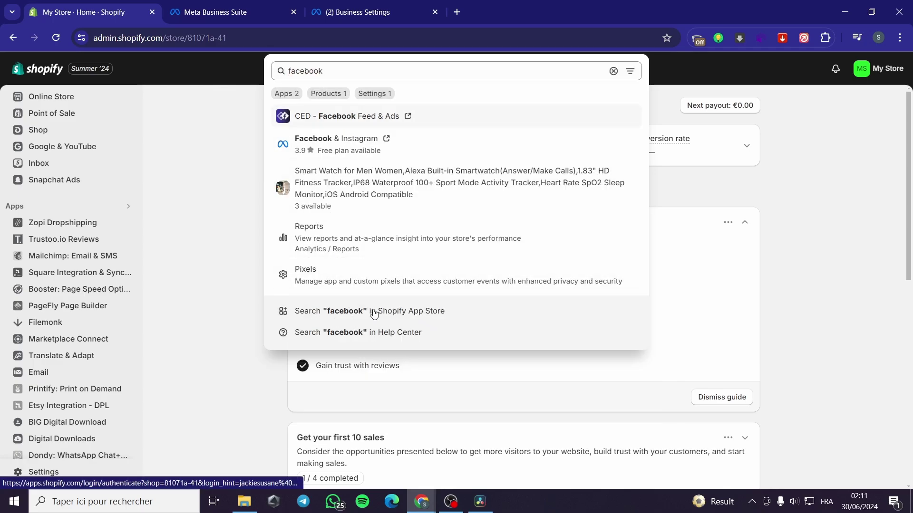
{"action": "left_click", "coordinate": [342, 312]}
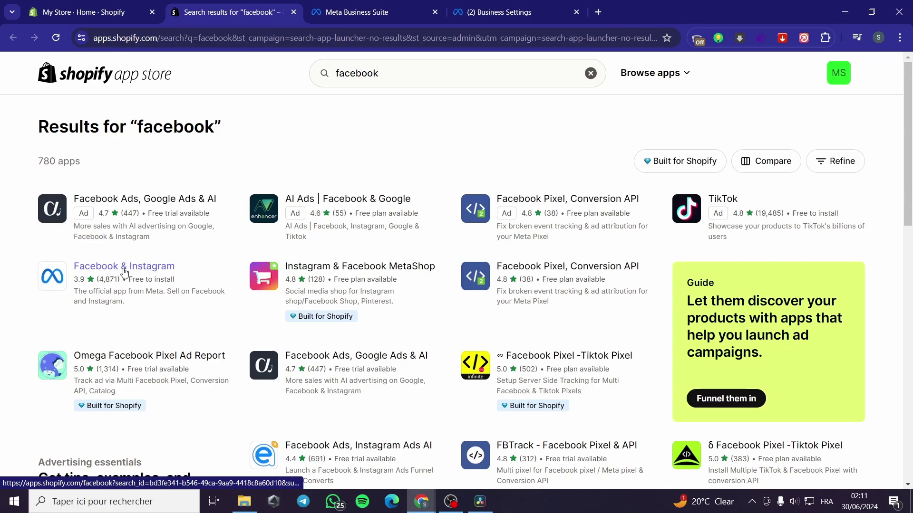
{"action": "left_click", "coordinate": [159, 269]}
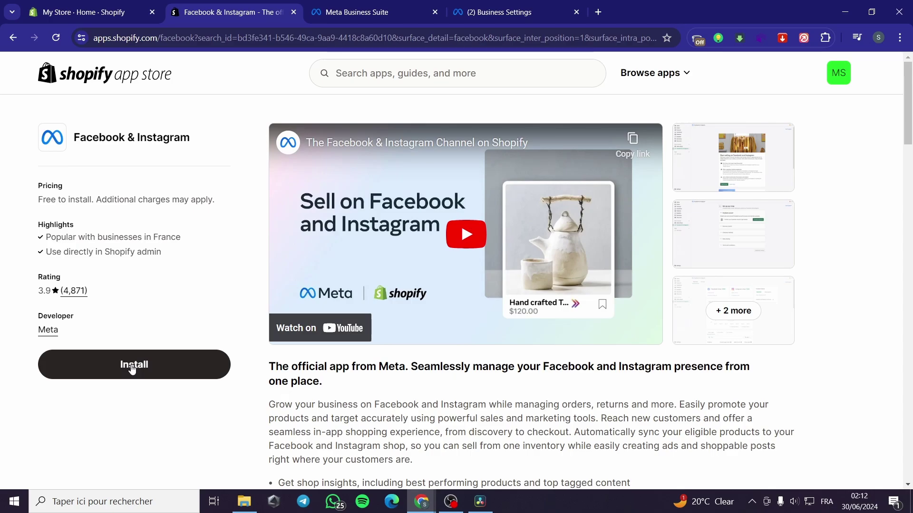
Install the Facebook & Instagram app on the store and pin it to the admin navigation
{"action": "left_click", "coordinate": [132, 365]}
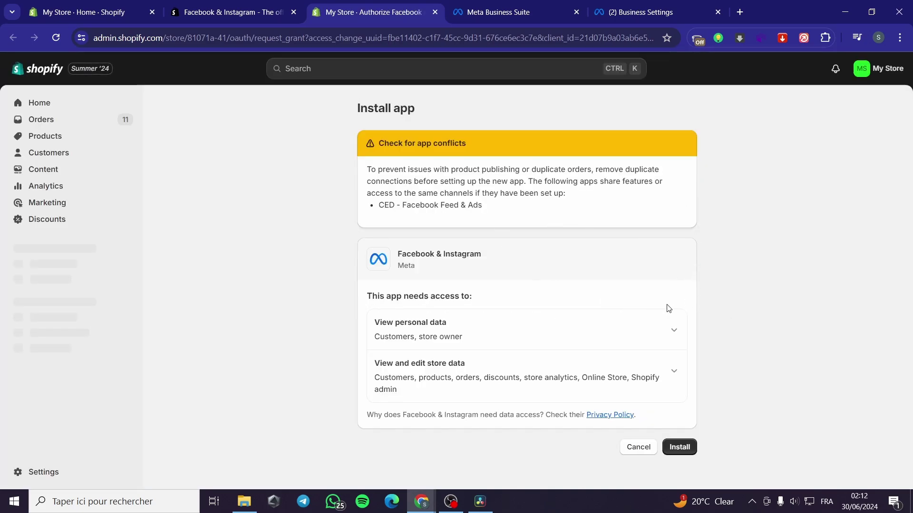
{"action": "left_click", "coordinate": [685, 449]}
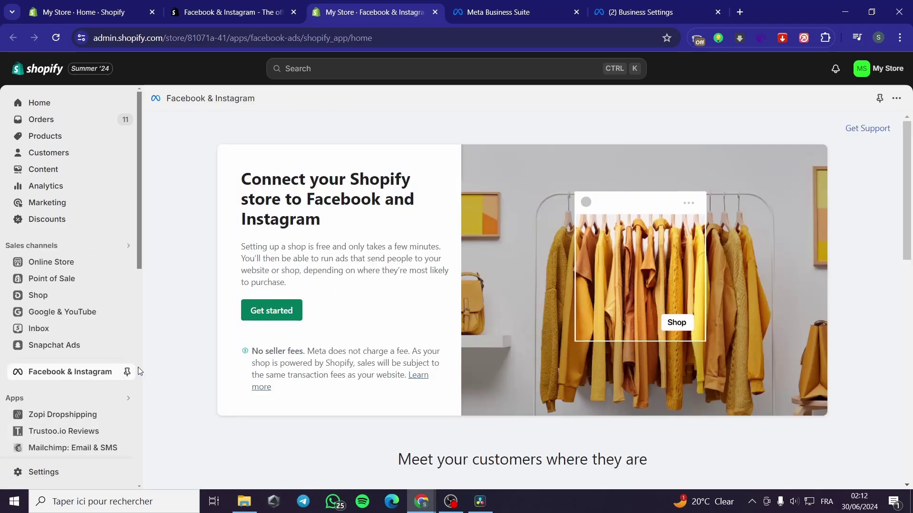
{"action": "left_click", "coordinate": [127, 372]}
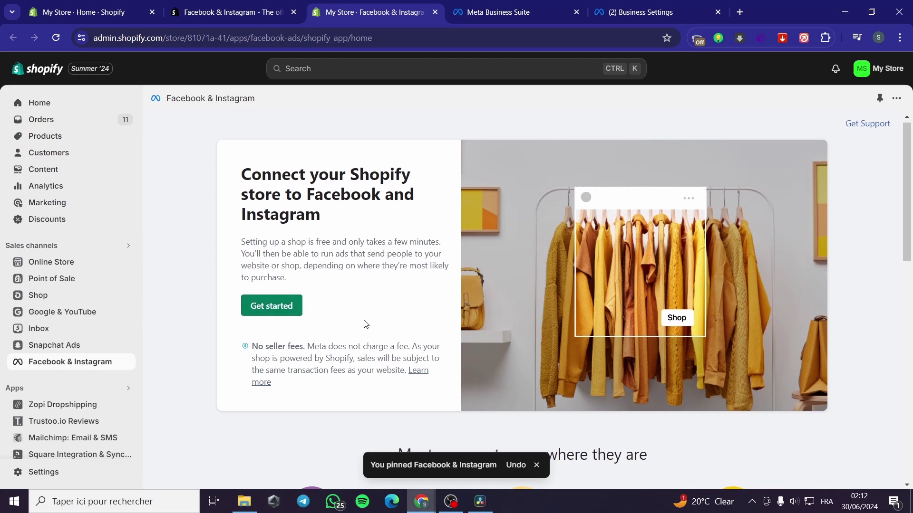
Start the Facebook & Instagram shop setup and connect the Facebook account, accepting the requested account switch
{"action": "scroll", "coordinate": [602, 355], "scroll_direction": "down", "scroll_amount": 7}
{"action": "scroll", "coordinate": [571, 357], "scroll_direction": "up", "scroll_amount": 5}
{"action": "scroll", "coordinate": [571, 357], "scroll_direction": "up", "scroll_amount": 3}
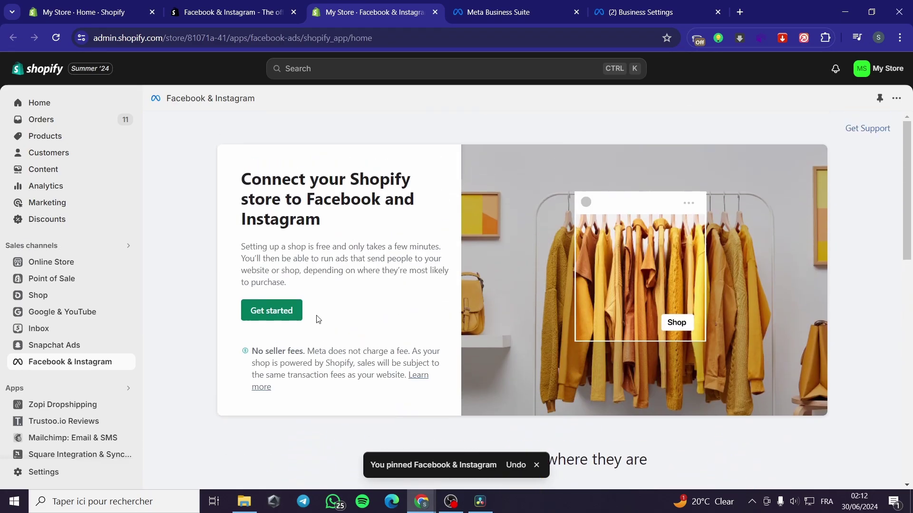
{"action": "left_click", "coordinate": [278, 314]}
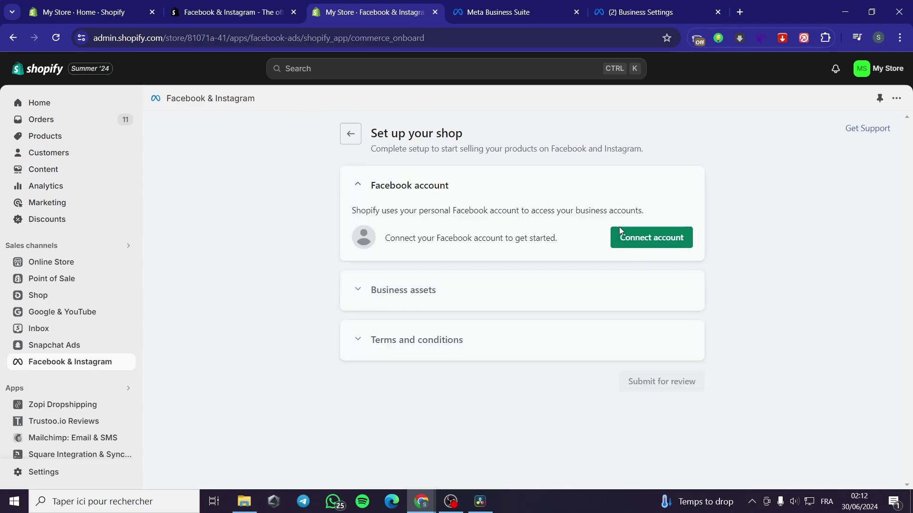
{"action": "left_click", "coordinate": [655, 243]}
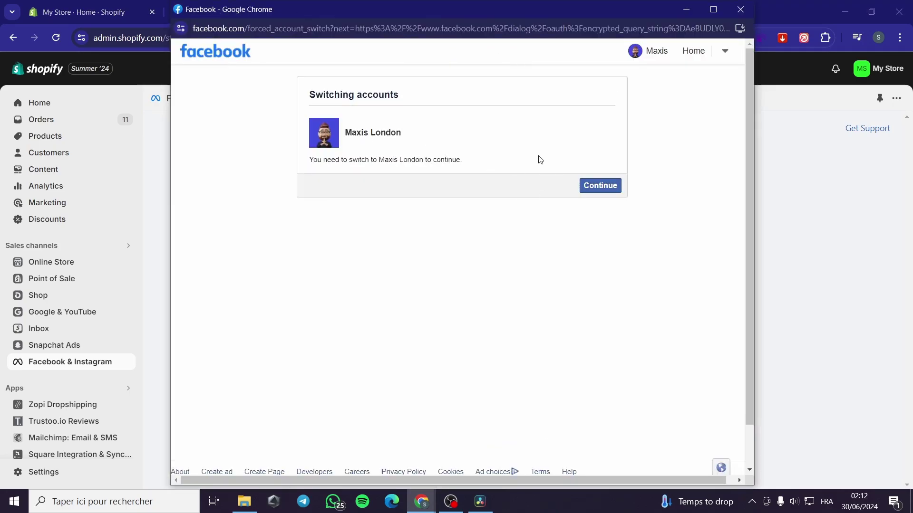
{"action": "left_click", "coordinate": [607, 191]}
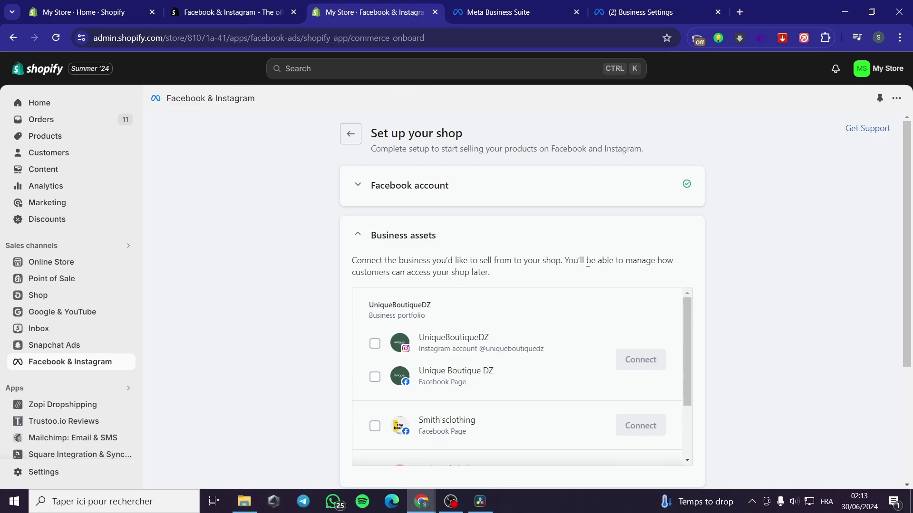
Review the Instagram account and Facebook Pages offered under Business assets
{"action": "scroll", "coordinate": [517, 288], "scroll_direction": "down", "scroll_amount": 1}
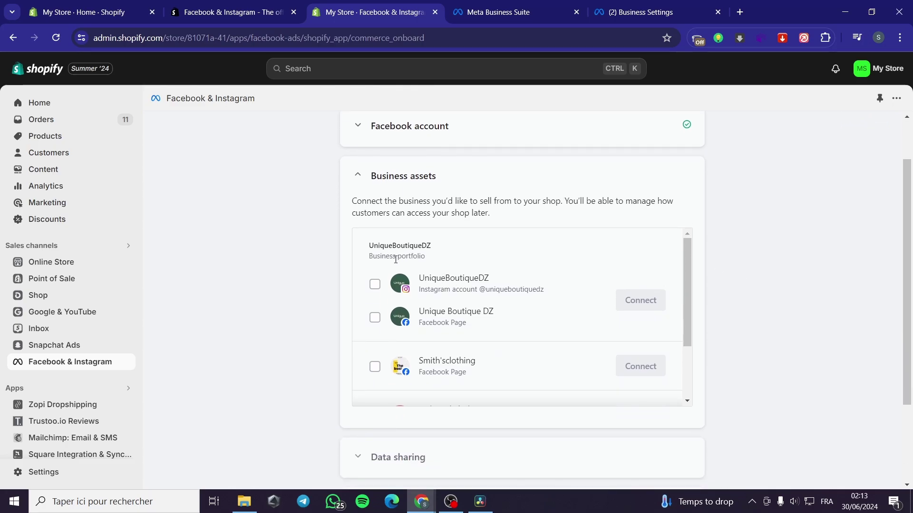
{"action": "scroll", "coordinate": [475, 351], "scroll_direction": "down", "scroll_amount": 2}
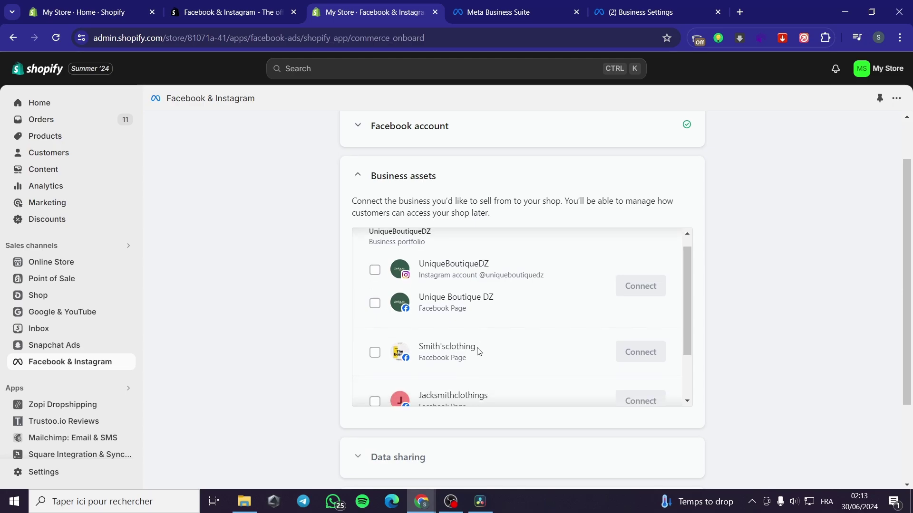
{"action": "scroll", "coordinate": [487, 330], "scroll_direction": "up", "scroll_amount": 2}
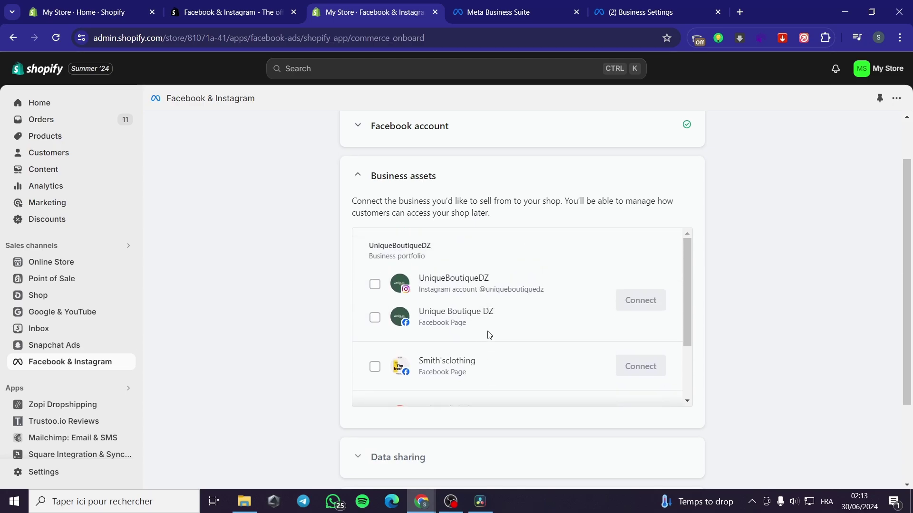
{"action": "scroll", "coordinate": [404, 295], "scroll_direction": "down", "scroll_amount": 1}
{"action": "scroll", "coordinate": [404, 294], "scroll_direction": "down", "scroll_amount": 2}
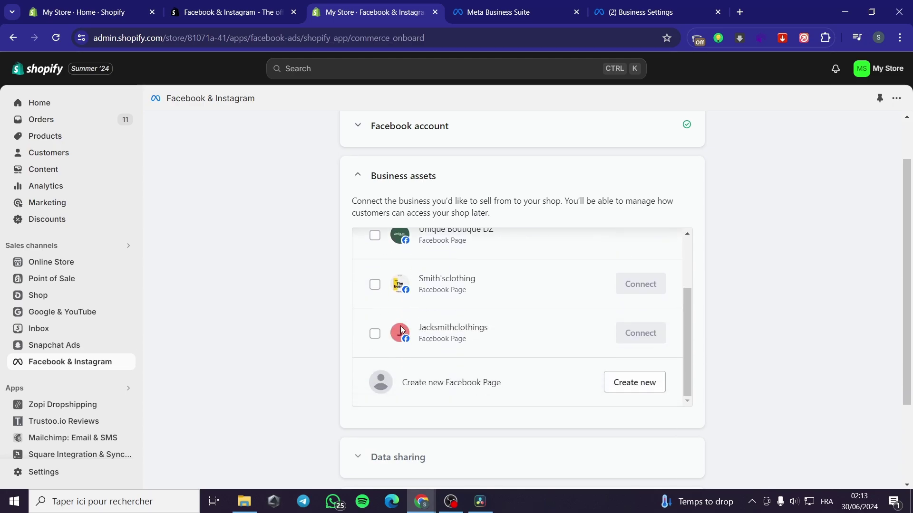
{"action": "scroll", "coordinate": [418, 312], "scroll_direction": "up", "scroll_amount": 3}
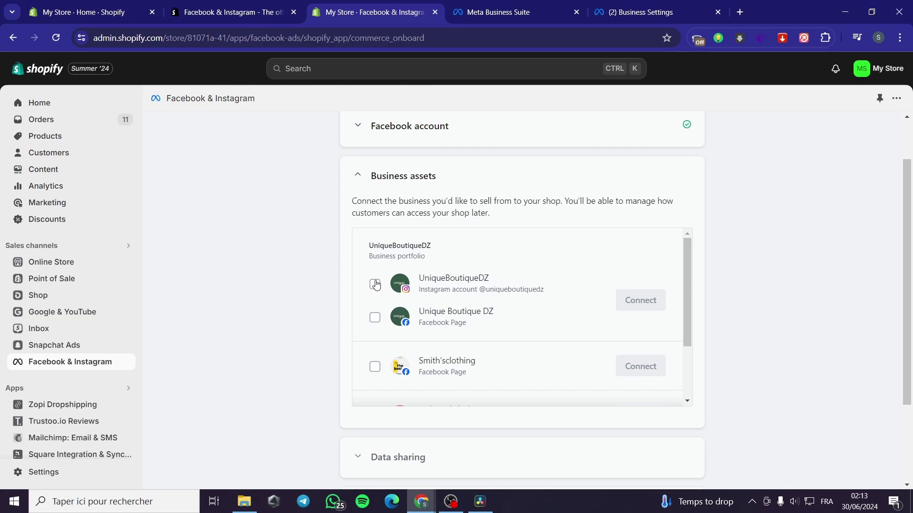
{"action": "scroll", "coordinate": [404, 304], "scroll_direction": "down", "scroll_amount": 3}
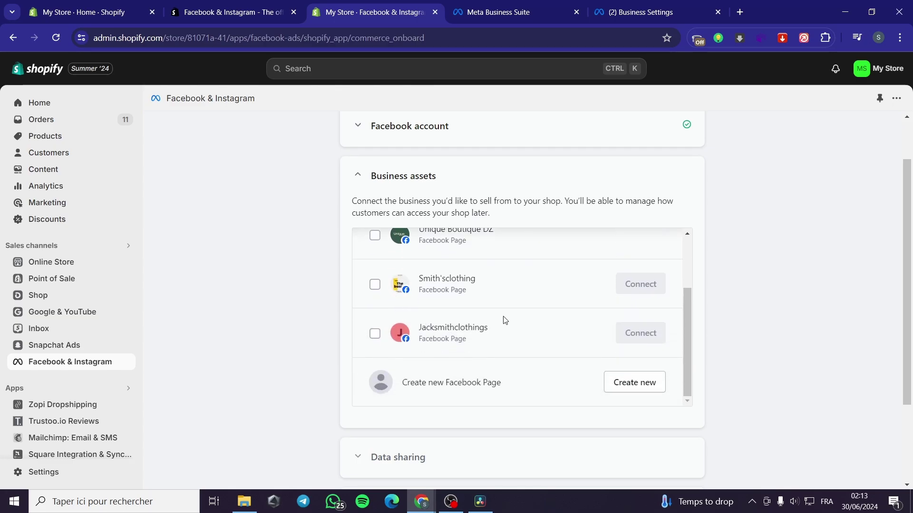
{"action": "scroll", "coordinate": [505, 320], "scroll_direction": "up", "scroll_amount": 2}
{"action": "scroll", "coordinate": [488, 322], "scroll_direction": "down", "scroll_amount": 2}
Connect the UniqueBoutiqueDZ Instagram account and the Unique Boutique DZ Facebook Page as the shop's business assets
{"action": "left_click", "coordinate": [375, 285]}
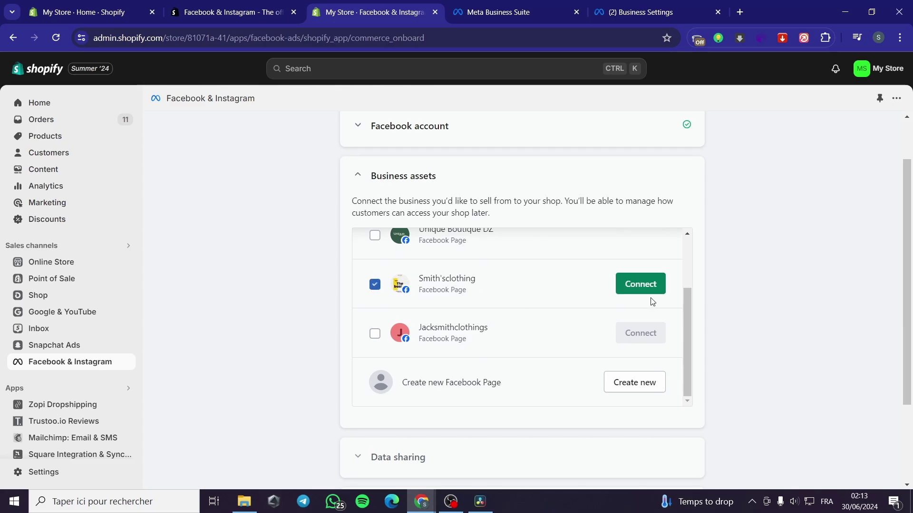
{"action": "left_click", "coordinate": [375, 284]}
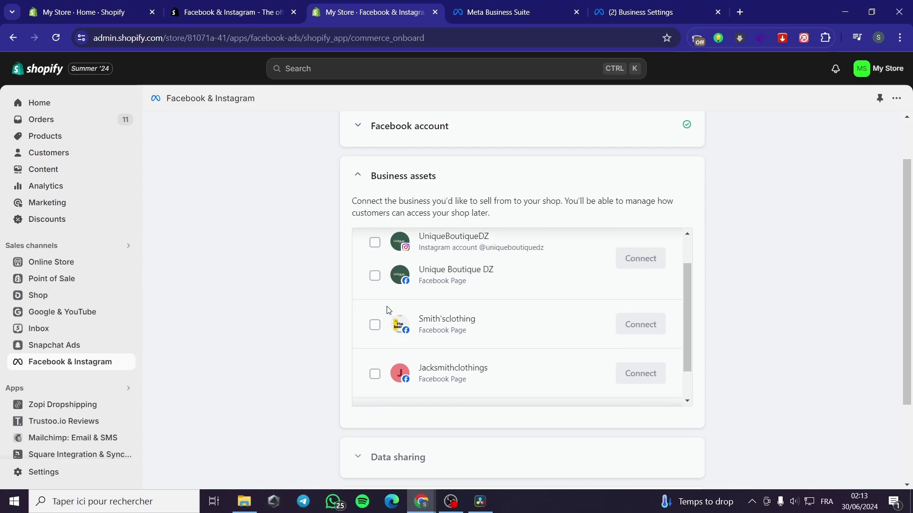
{"action": "left_click", "coordinate": [375, 318]}
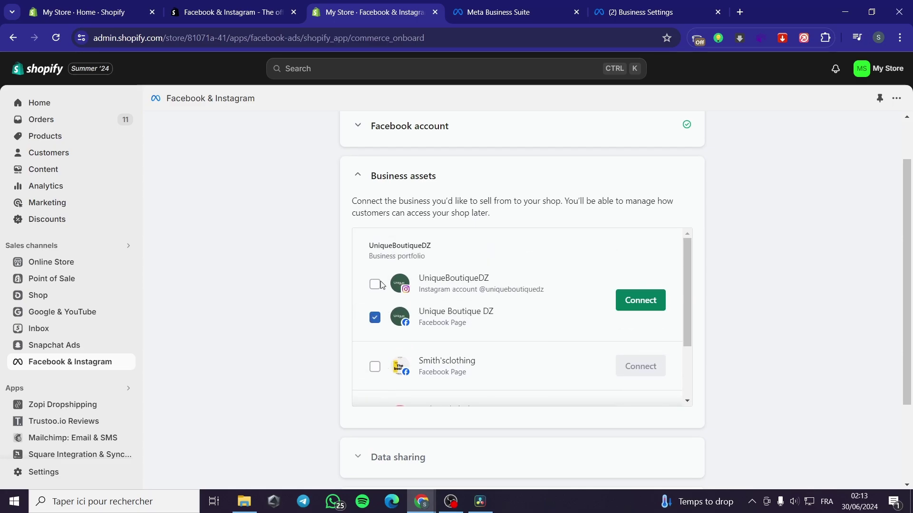
{"action": "left_click", "coordinate": [375, 284]}
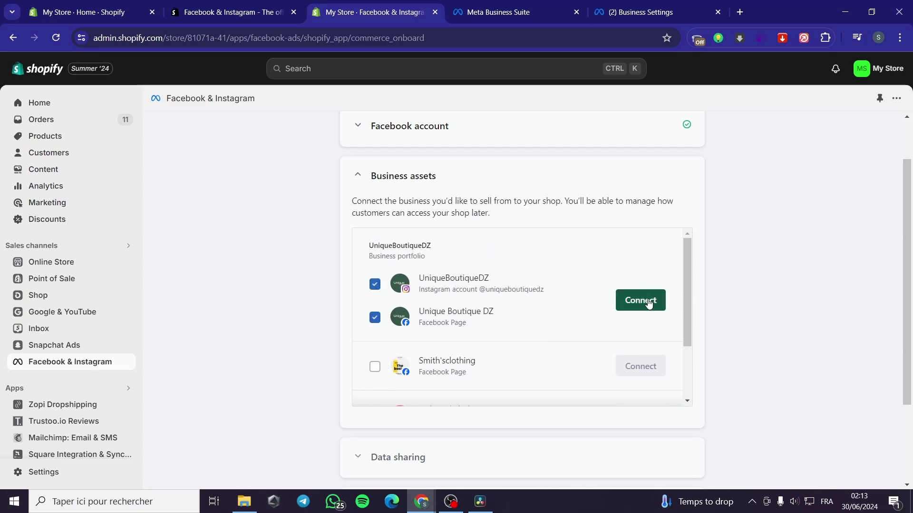
{"action": "left_click", "coordinate": [648, 301]}
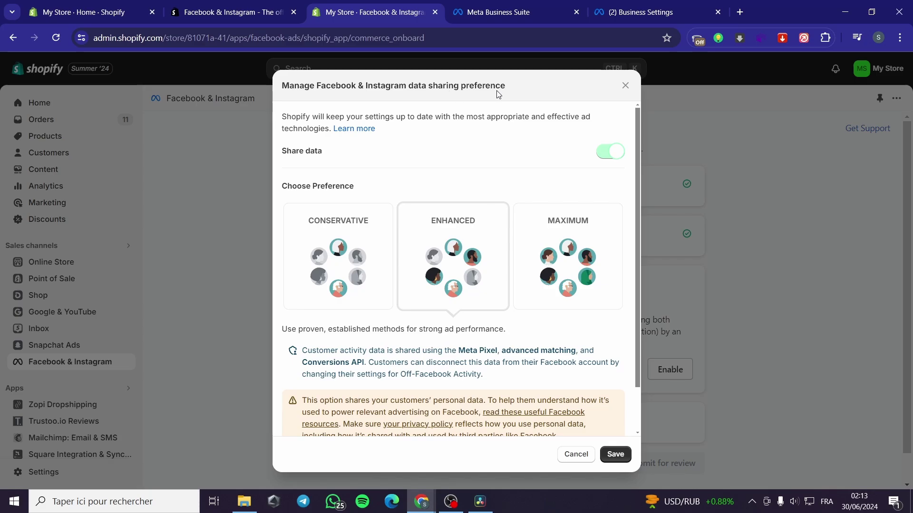
Select the Conservative data sharing preference and expand its details to examine which customer data is shared
{"action": "scroll", "coordinate": [361, 172], "scroll_direction": "down", "scroll_amount": 1}
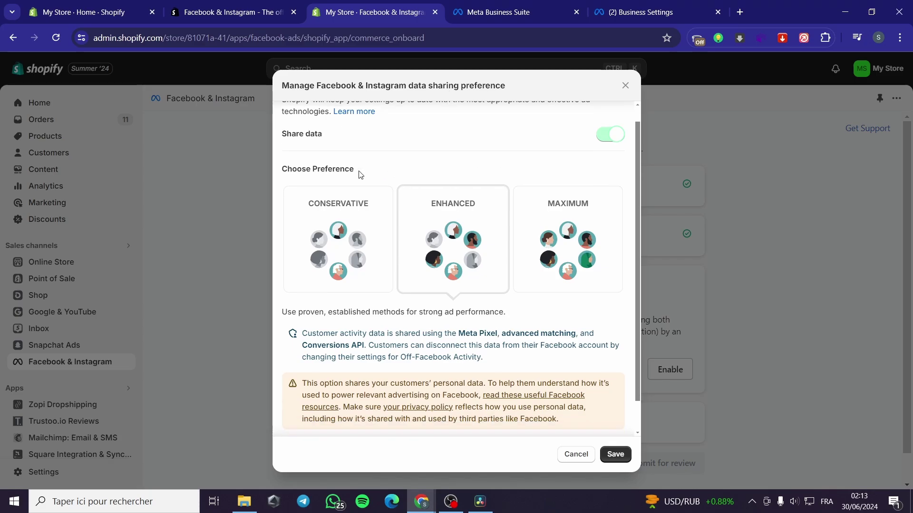
{"action": "scroll", "coordinate": [361, 173], "scroll_direction": "up", "scroll_amount": 1}
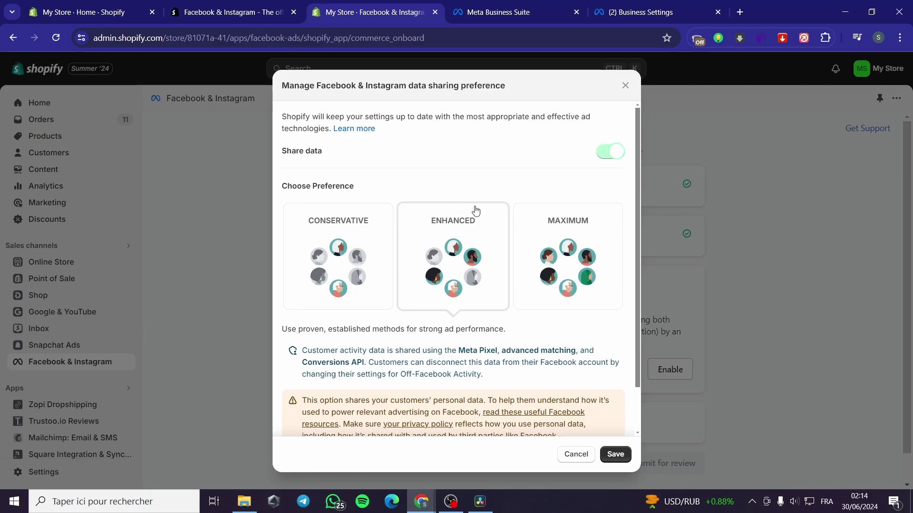
{"action": "left_click", "coordinate": [360, 263]}
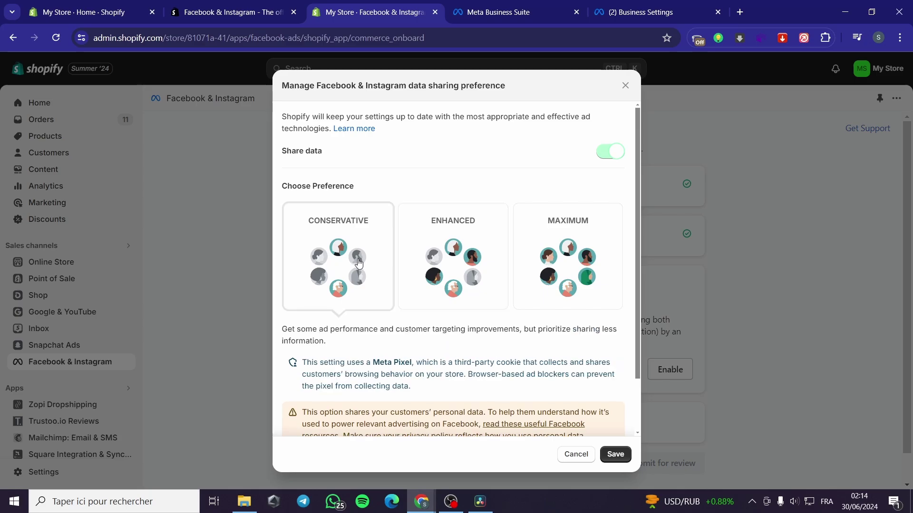
{"action": "scroll", "coordinate": [381, 255], "scroll_direction": "down", "scroll_amount": 2}
{"action": "left_click", "coordinate": [311, 412]}
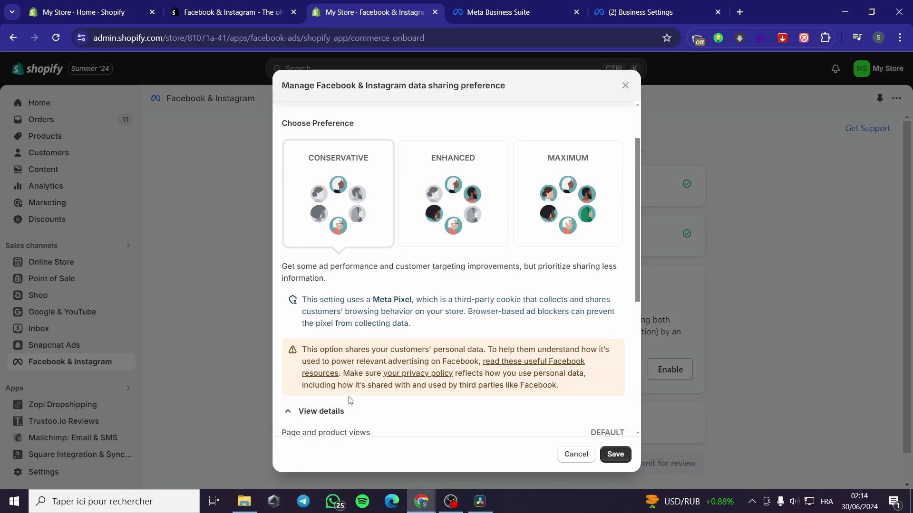
{"action": "scroll", "coordinate": [442, 351], "scroll_direction": "down", "scroll_amount": 5}
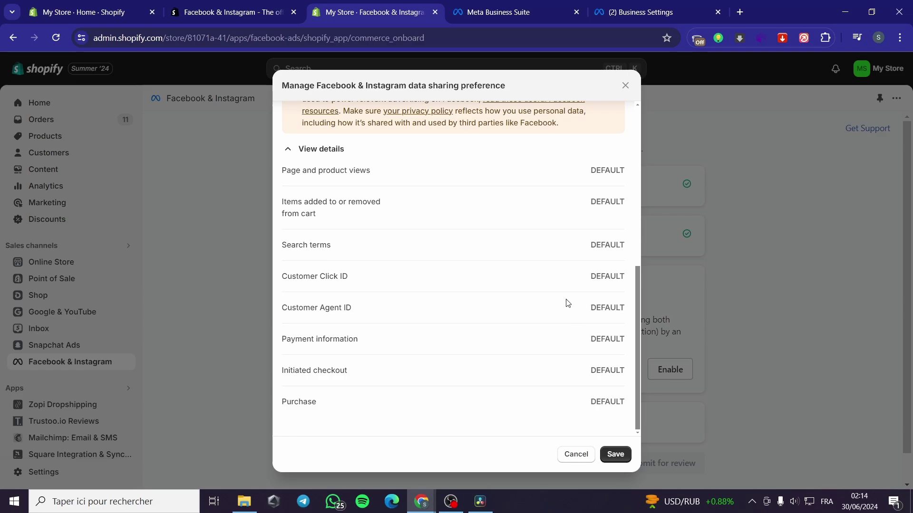
{"action": "scroll", "coordinate": [523, 301], "scroll_direction": "up", "scroll_amount": 5}
Switch the data sharing preference to Enhanced and examine its list of shared customer data
{"action": "left_click", "coordinate": [443, 165]}
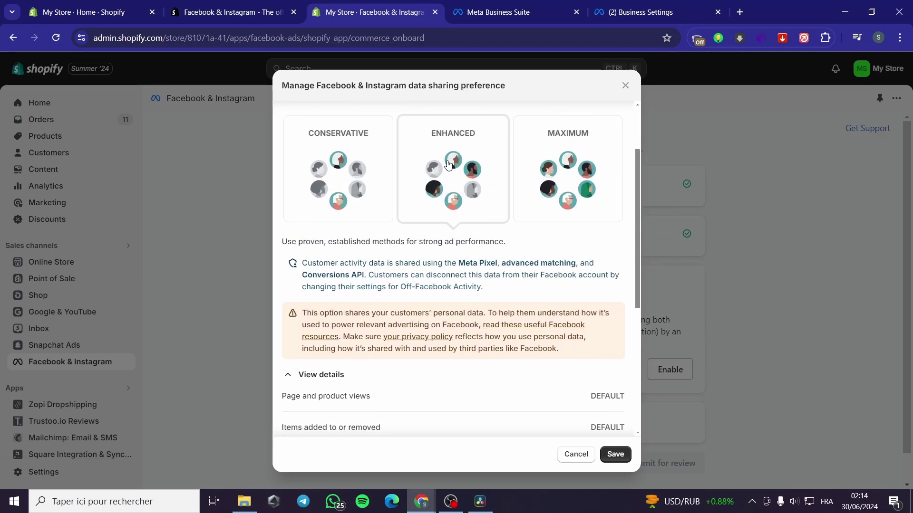
{"action": "scroll", "coordinate": [484, 218], "scroll_direction": "down", "scroll_amount": 5}
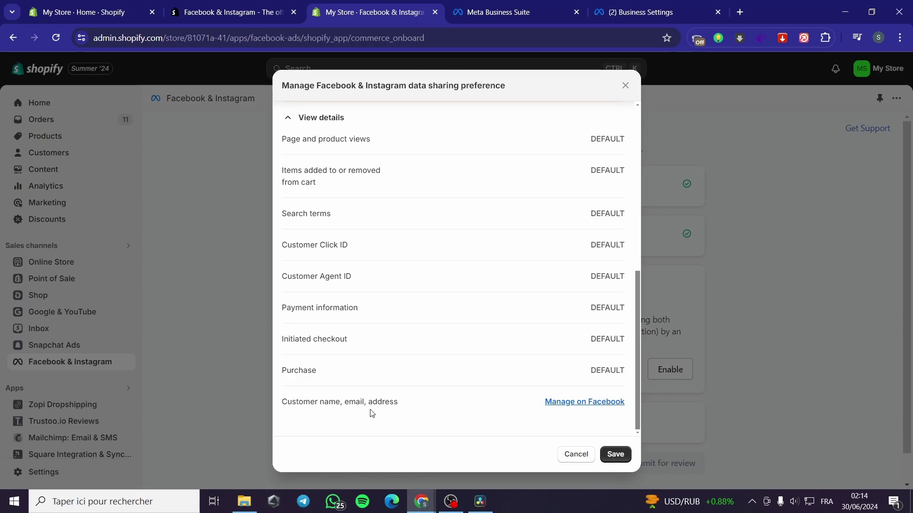
{"action": "scroll", "coordinate": [482, 334], "scroll_direction": "up", "scroll_amount": 6}
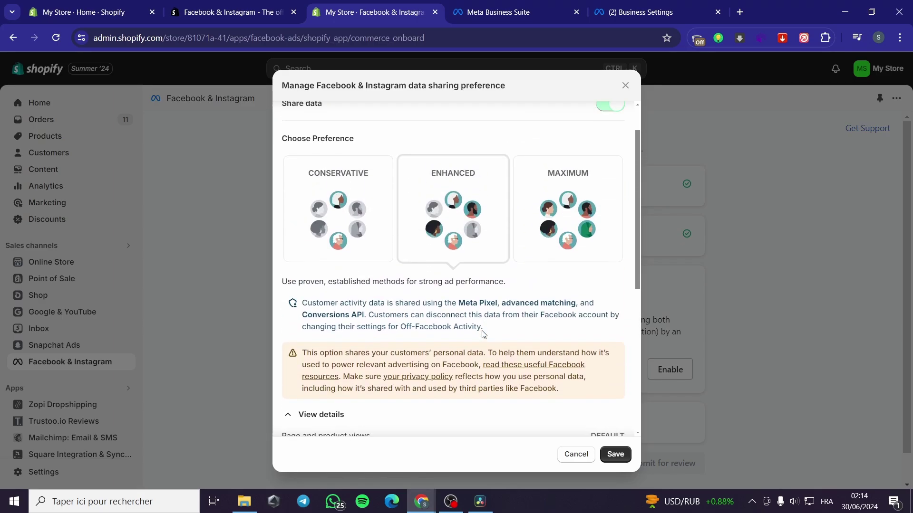
Switch the data sharing preference to Maximum and examine its list of shared customer data
{"action": "left_click", "coordinate": [584, 199]}
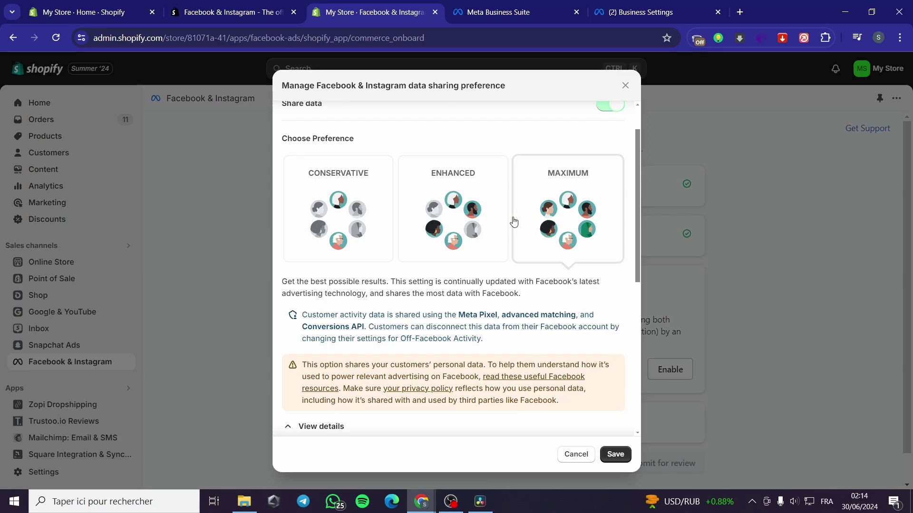
{"action": "scroll", "coordinate": [571, 221], "scroll_direction": "down", "scroll_amount": 3}
{"action": "scroll", "coordinate": [562, 227], "scroll_direction": "up", "scroll_amount": 4}
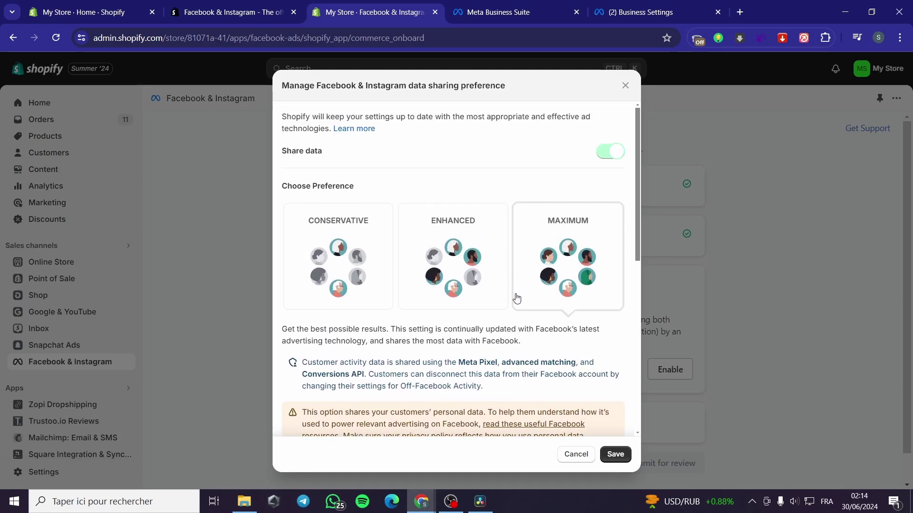
{"action": "scroll", "coordinate": [546, 257], "scroll_direction": "down", "scroll_amount": 10}
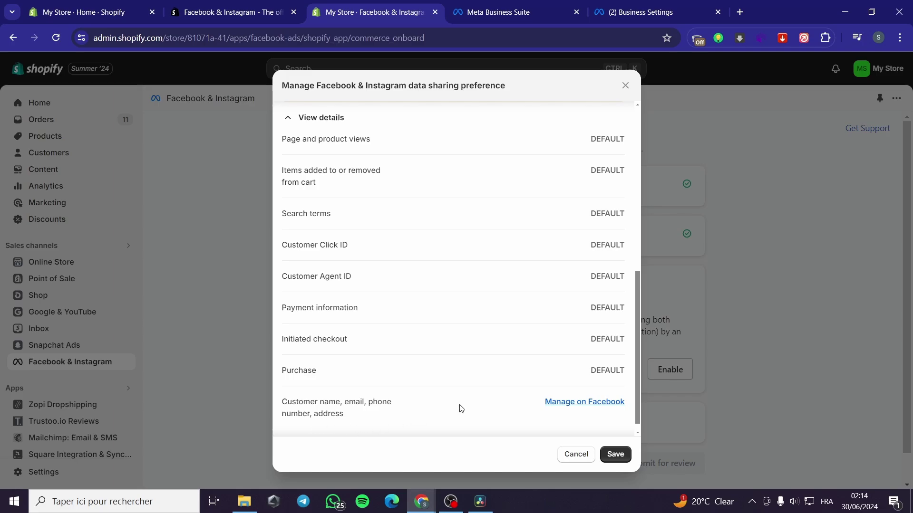
{"action": "scroll", "coordinate": [465, 361], "scroll_direction": "up", "scroll_amount": 5}
{"action": "scroll", "coordinate": [449, 142], "scroll_direction": "up", "scroll_amount": 2}
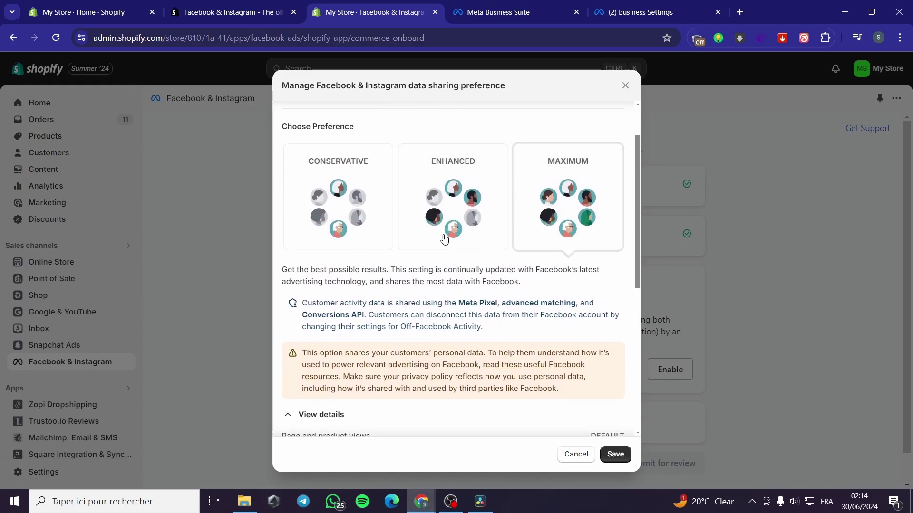
Set the data sharing preference to Enhanced and save it
{"action": "left_click", "coordinate": [454, 202]}
{"action": "scroll", "coordinate": [522, 380], "scroll_direction": "down", "scroll_amount": 3}
{"action": "scroll", "coordinate": [526, 379], "scroll_direction": "down", "scroll_amount": 1}
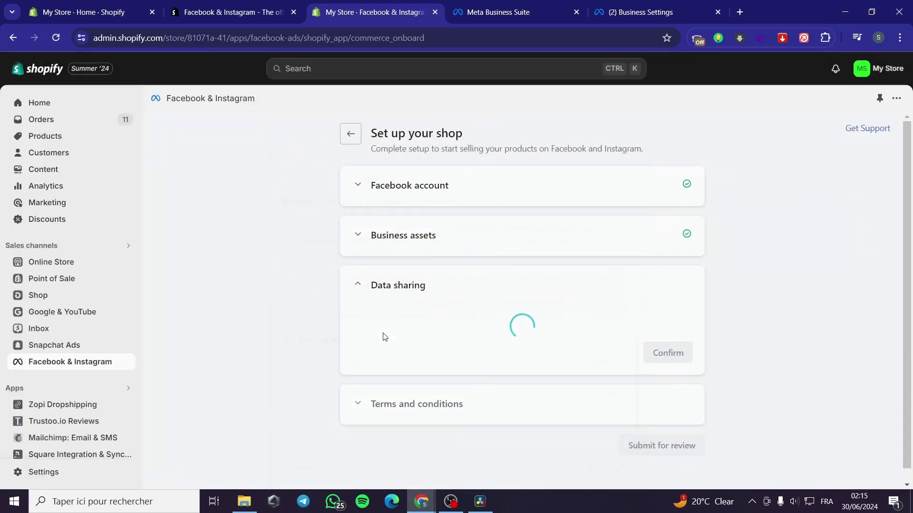
Choose to create a new Meta Pixel for tracking customer behavior and confirm the Data sharing section
{"action": "scroll", "coordinate": [727, 315], "scroll_direction": "down", "scroll_amount": 3}
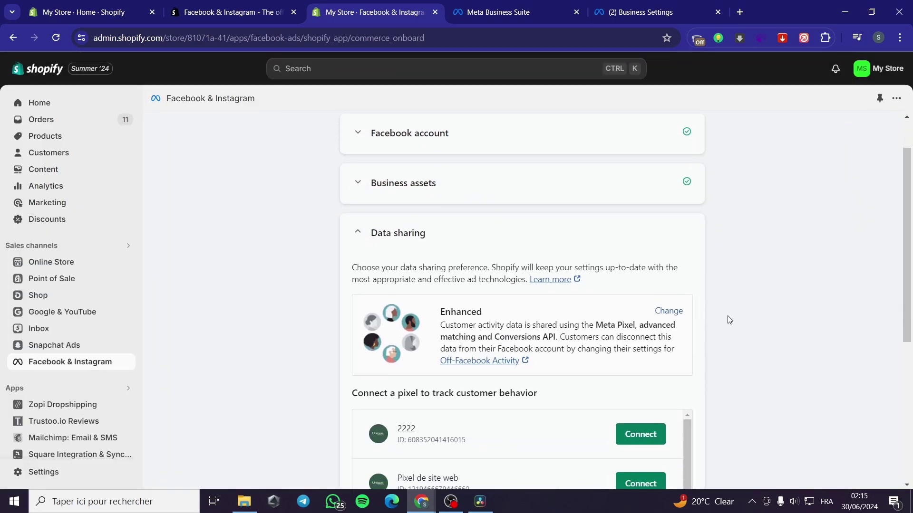
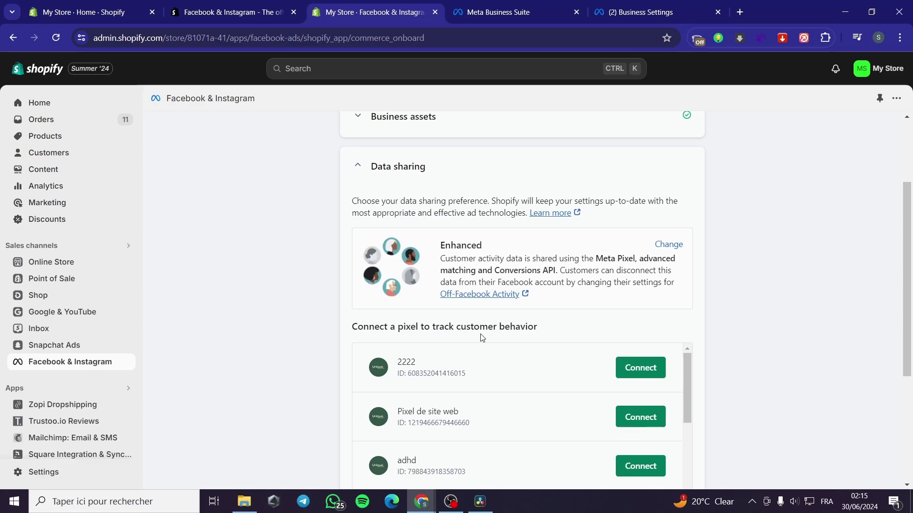
{"action": "scroll", "coordinate": [751, 357], "scroll_direction": "down", "scroll_amount": 3}
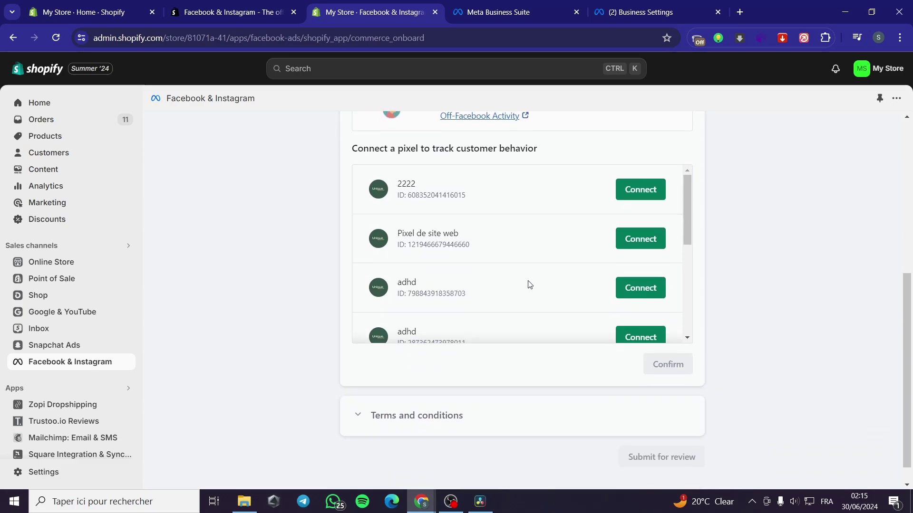
{"action": "scroll", "coordinate": [547, 285], "scroll_direction": "up", "scroll_amount": 2}
{"action": "scroll", "coordinate": [566, 285], "scroll_direction": "down", "scroll_amount": 2}
{"action": "left_click_drag", "start_coordinate": [686, 193], "coordinate": [693, 301]}
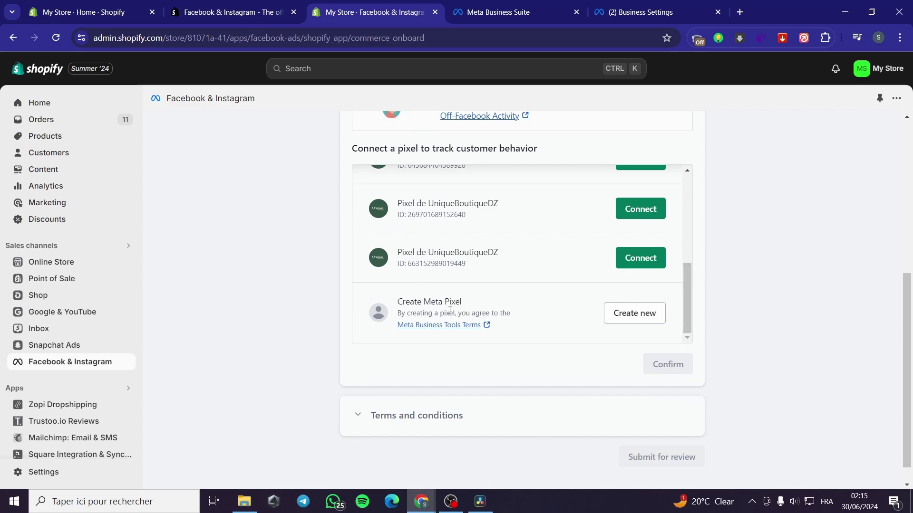
{"action": "left_click", "coordinate": [642, 317]}
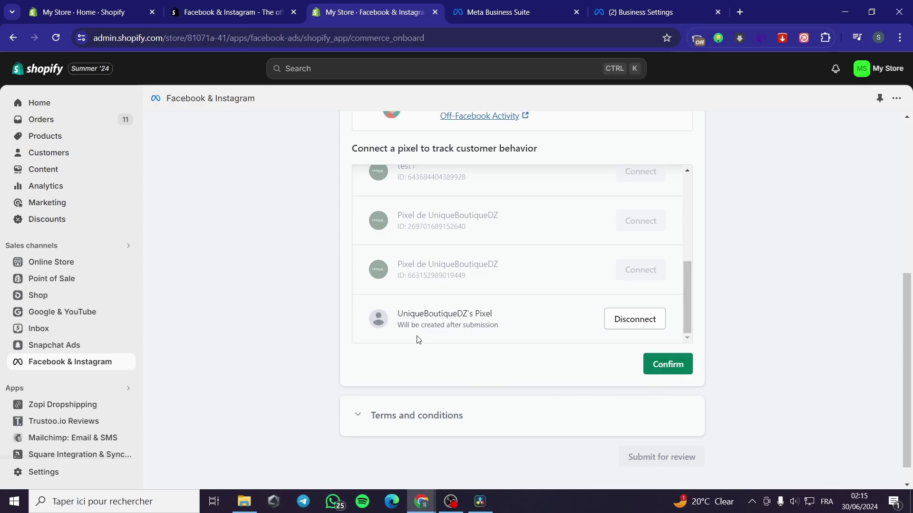
{"action": "left_click", "coordinate": [666, 364]}
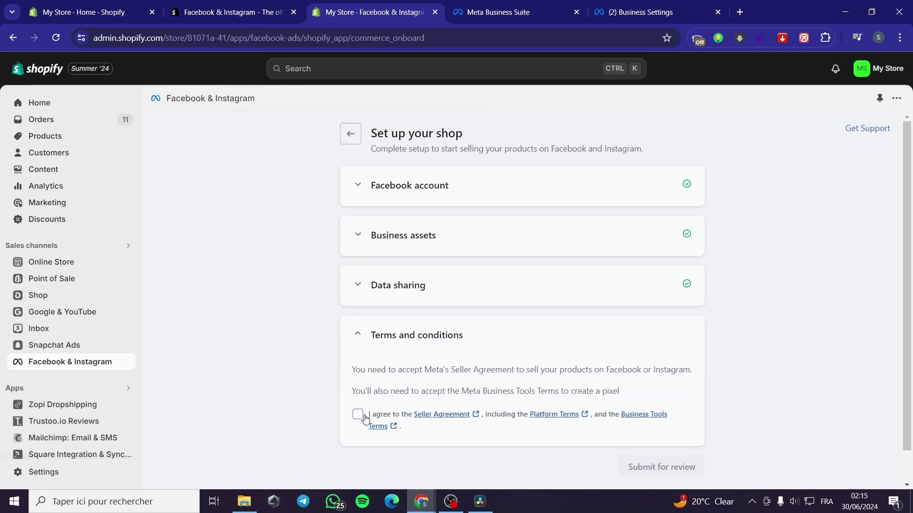
Agree to Meta's Seller Agreement, Platform Terms and Business Tools Terms, and submit the shop for review
{"action": "left_click", "coordinate": [358, 415]}
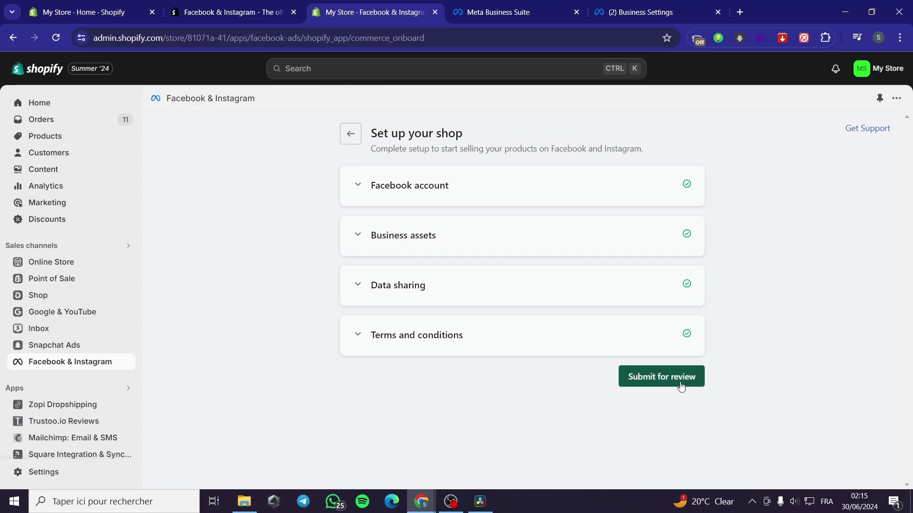
{"action": "left_click", "coordinate": [661, 380]}
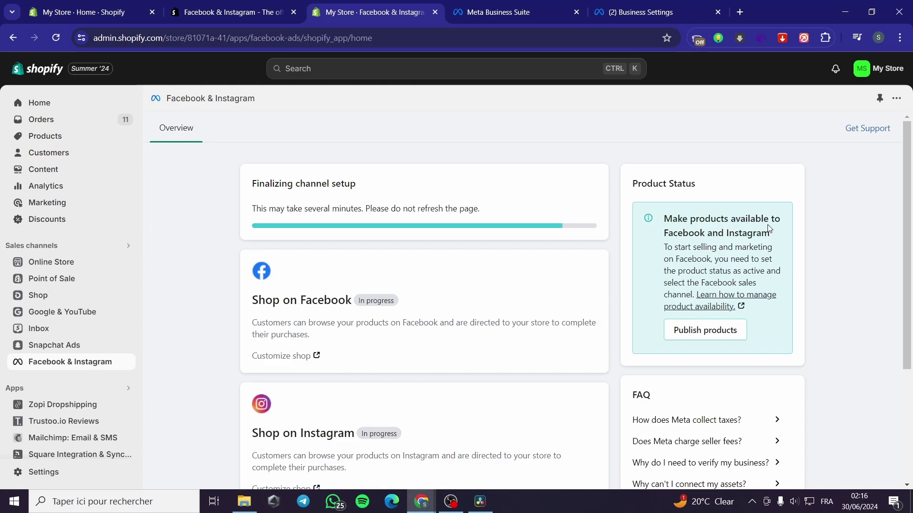
Publish all active products to the Facebook & Instagram sales channel
{"action": "left_click", "coordinate": [694, 333]}
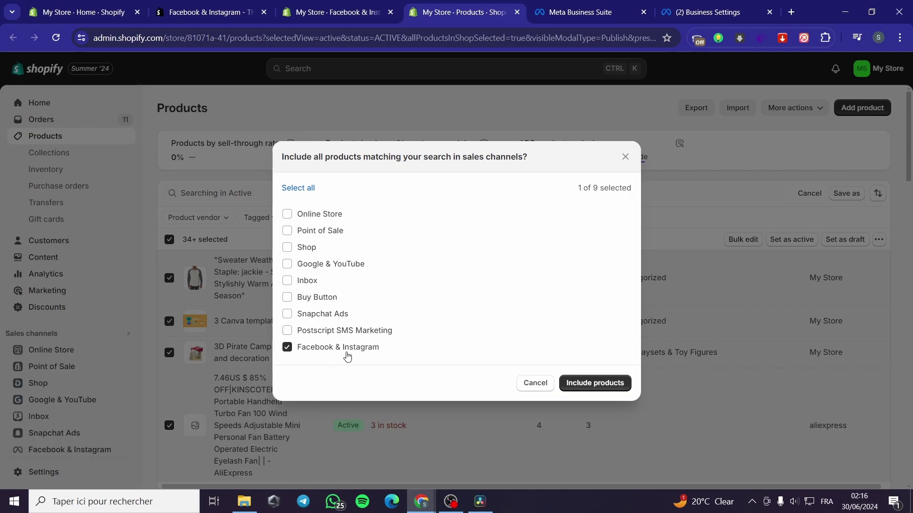
{"action": "left_click", "coordinate": [590, 389]}
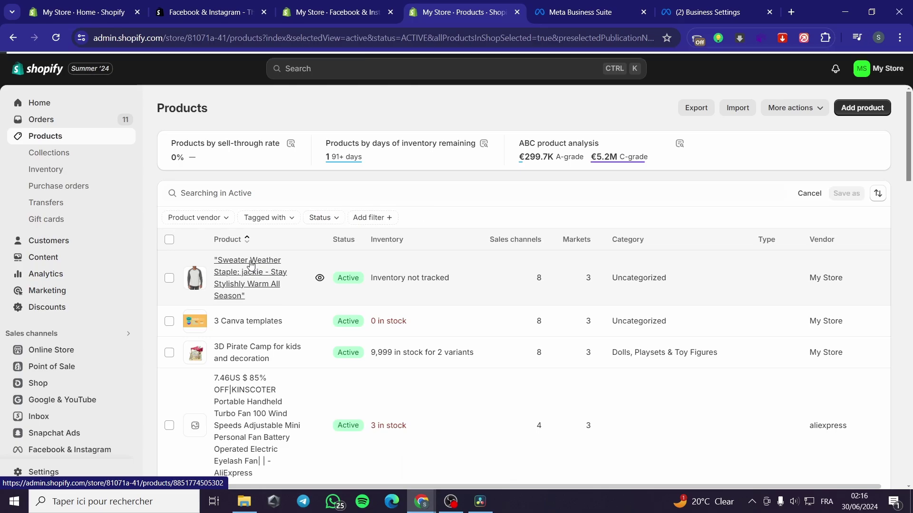
Open the Sweater Weather Staple product and check its Facebook & Instagram sales channel selection, leaving the channels unsaved
{"action": "left_click", "coordinate": [238, 274]}
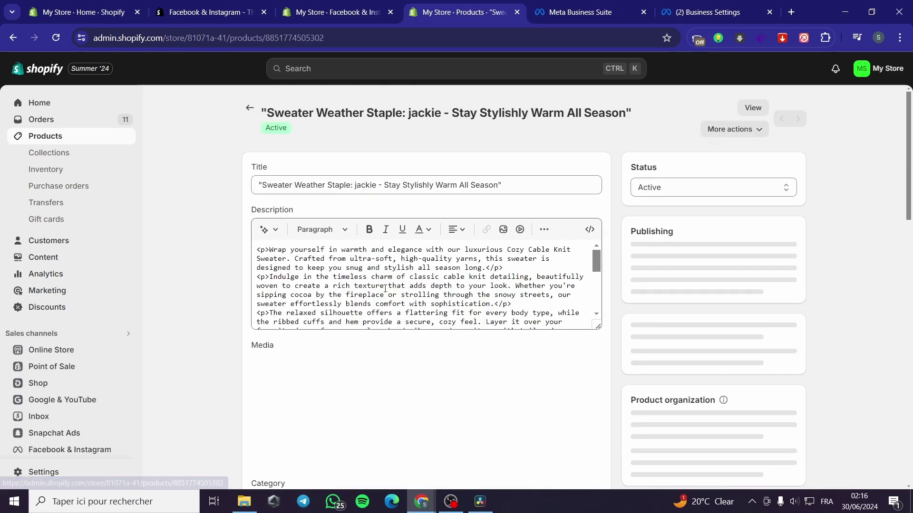
{"action": "scroll", "coordinate": [373, 369], "scroll_direction": "down", "scroll_amount": 3}
{"action": "scroll", "coordinate": [569, 337], "scroll_direction": "down", "scroll_amount": 2}
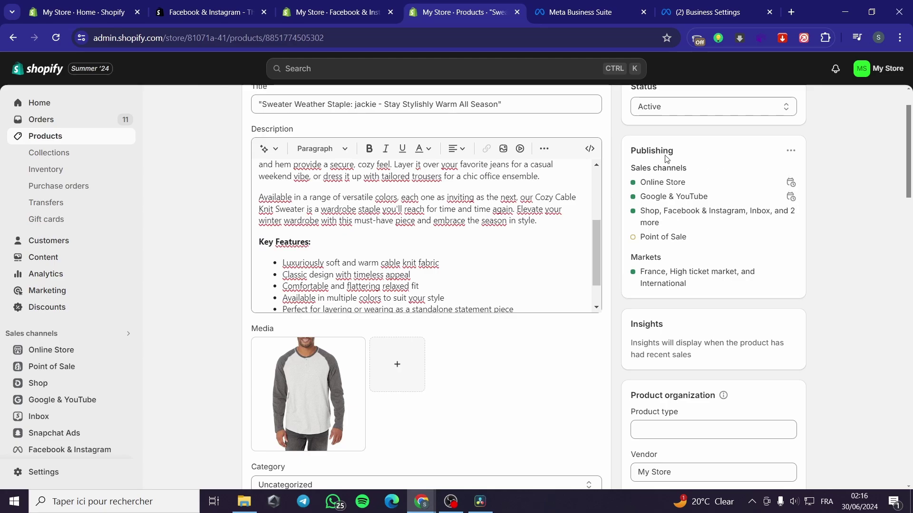
{"action": "left_click", "coordinate": [790, 152]}
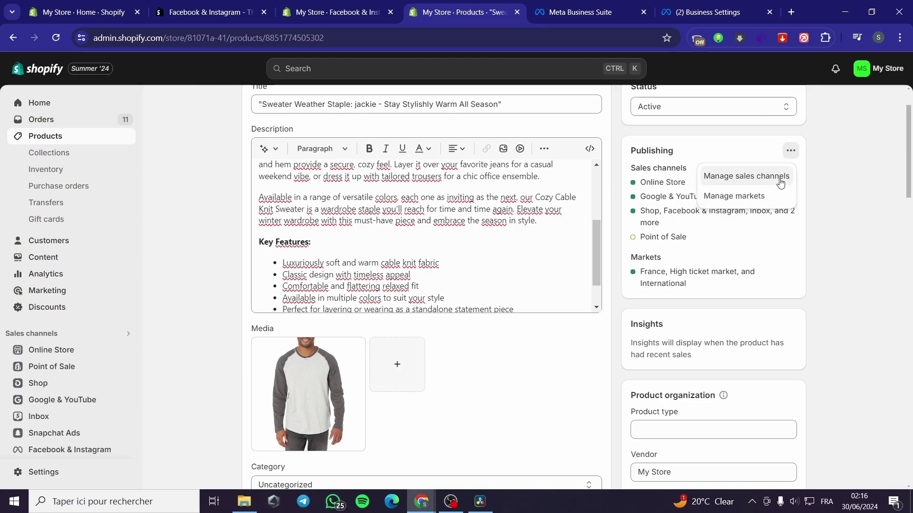
{"action": "left_click", "coordinate": [780, 179]}
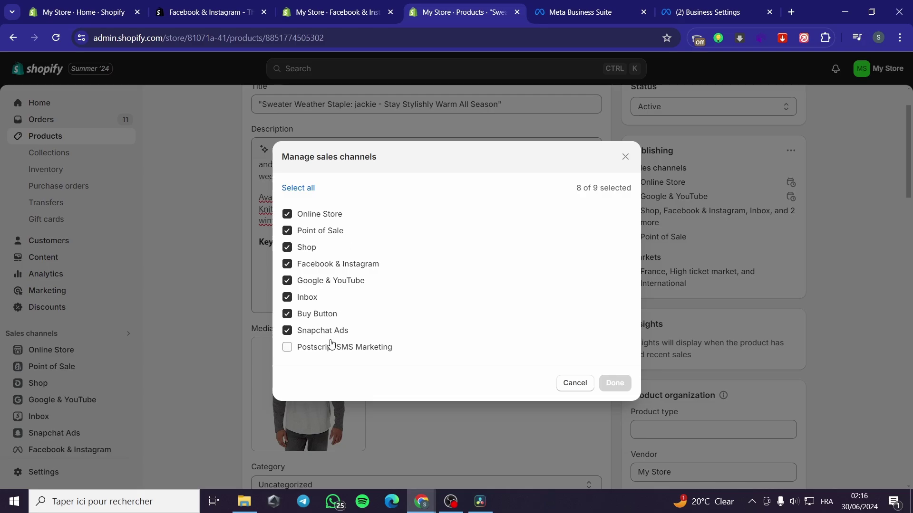
{"action": "left_click", "coordinate": [337, 267]}
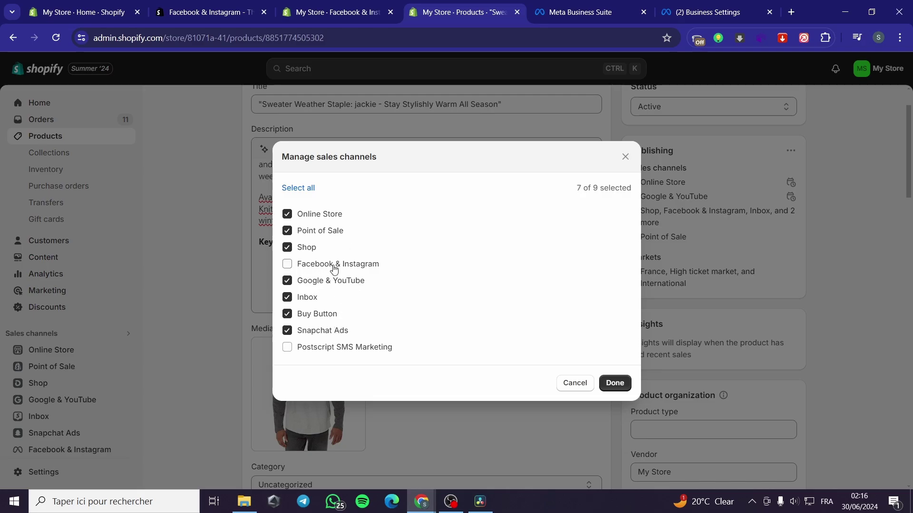
{"action": "left_click", "coordinate": [327, 267]}
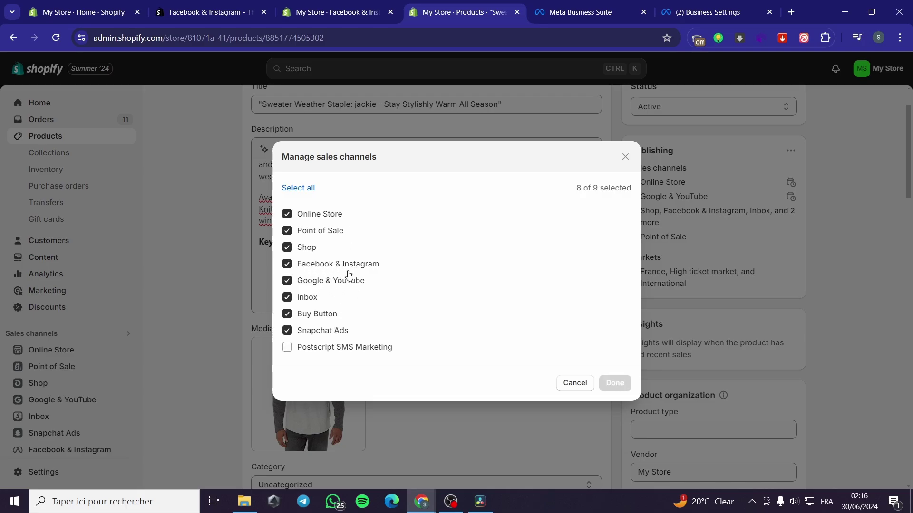
{"action": "double_click", "coordinate": [349, 264]}
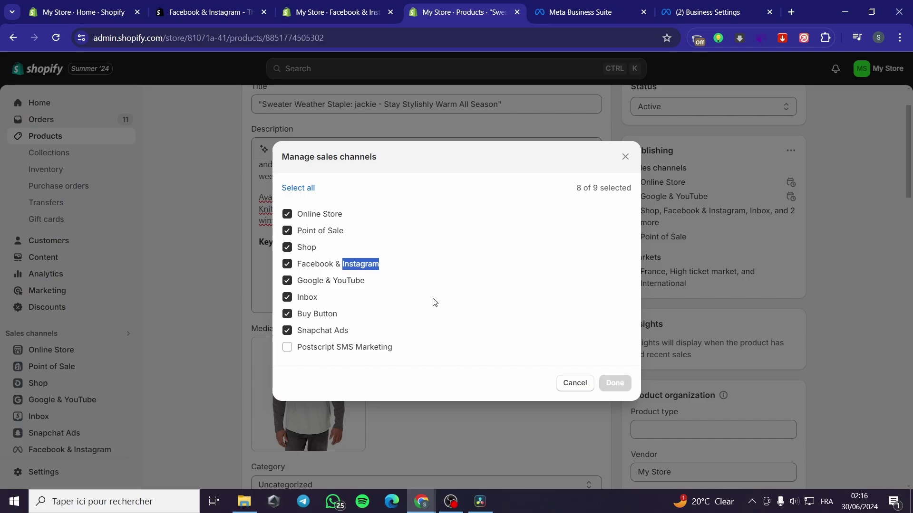
{"action": "left_click", "coordinate": [576, 384]}
{"action": "scroll", "coordinate": [671, 305], "scroll_direction": "up", "scroll_amount": 1}
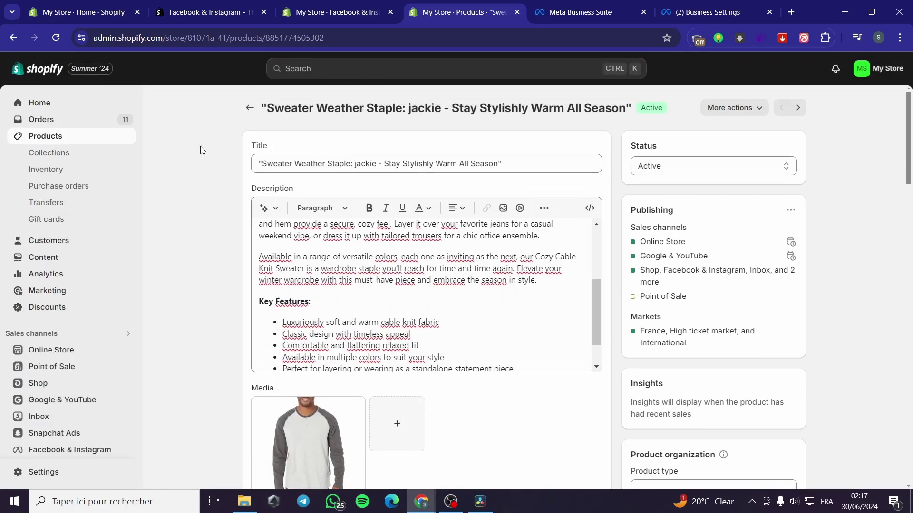
Close the product page, reload the Facebook & Instagram overview and review the setup progress and the status of each shop
{"action": "left_click", "coordinate": [315, 8]}
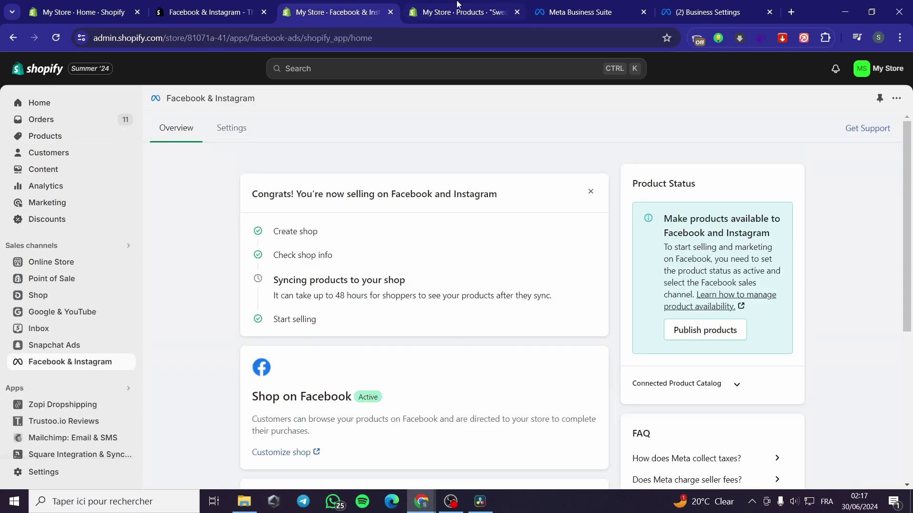
{"action": "left_click", "coordinate": [471, 9]}
{"action": "left_click", "coordinate": [517, 12]}
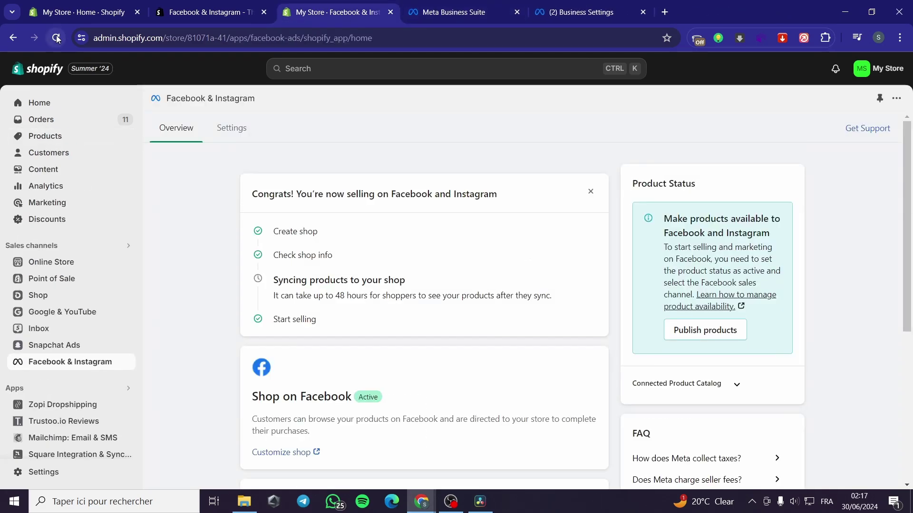
{"action": "left_click", "coordinate": [56, 38]}
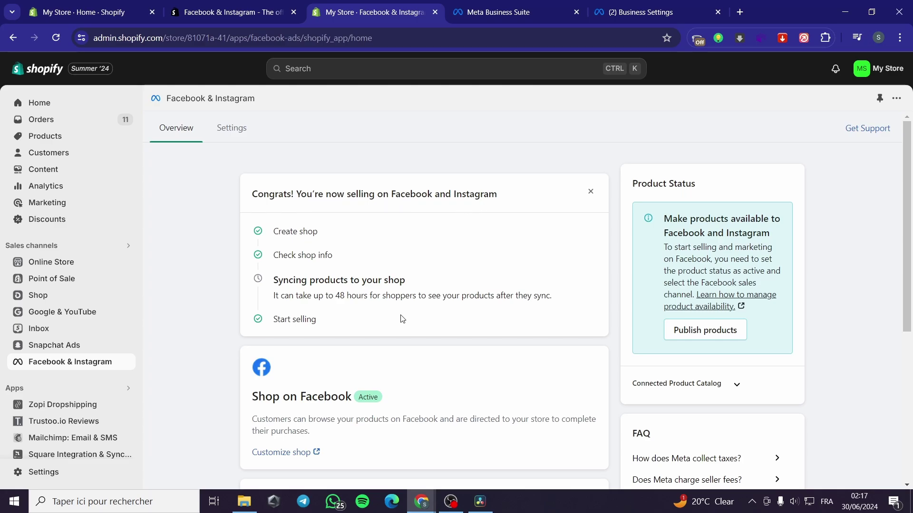
{"action": "scroll", "coordinate": [402, 319], "scroll_direction": "down", "scroll_amount": 2}
{"action": "scroll", "coordinate": [380, 285], "scroll_direction": "down", "scroll_amount": 2}
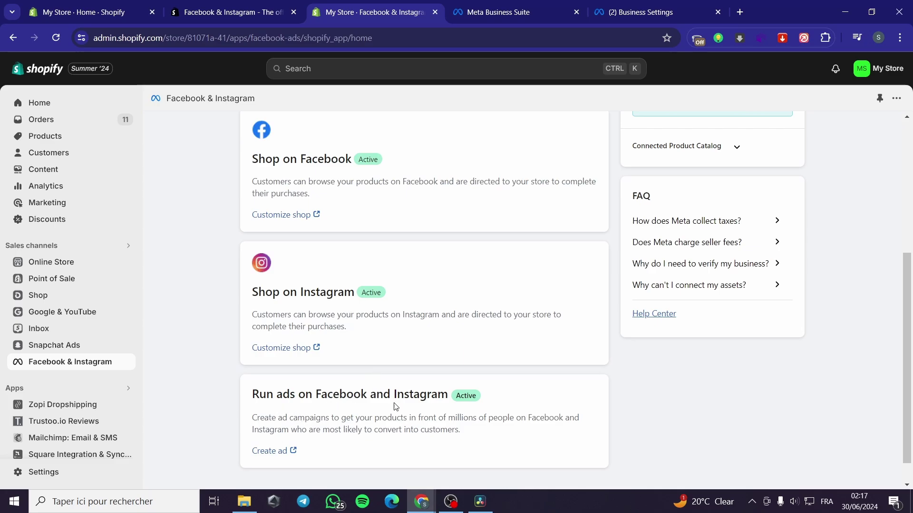
{"action": "scroll", "coordinate": [513, 403], "scroll_direction": "up", "scroll_amount": 5}
{"action": "scroll", "coordinate": [511, 387], "scroll_direction": "down", "scroll_amount": 2}
{"action": "scroll", "coordinate": [508, 387], "scroll_direction": "up", "scroll_amount": 2}
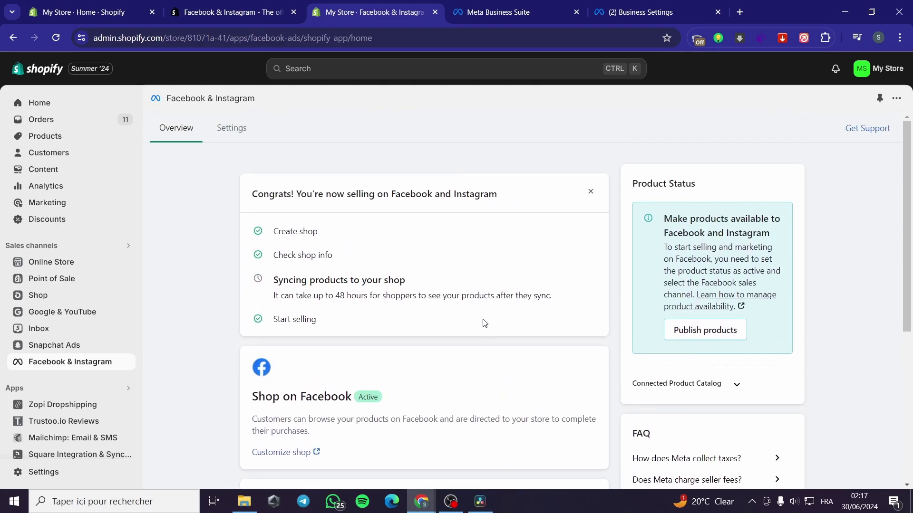
Switch to Meta Business Settings and open UniqueBoutiqueDZ's pixel in Events Manager from the Pixels data source
{"action": "left_click", "coordinate": [633, 6]}
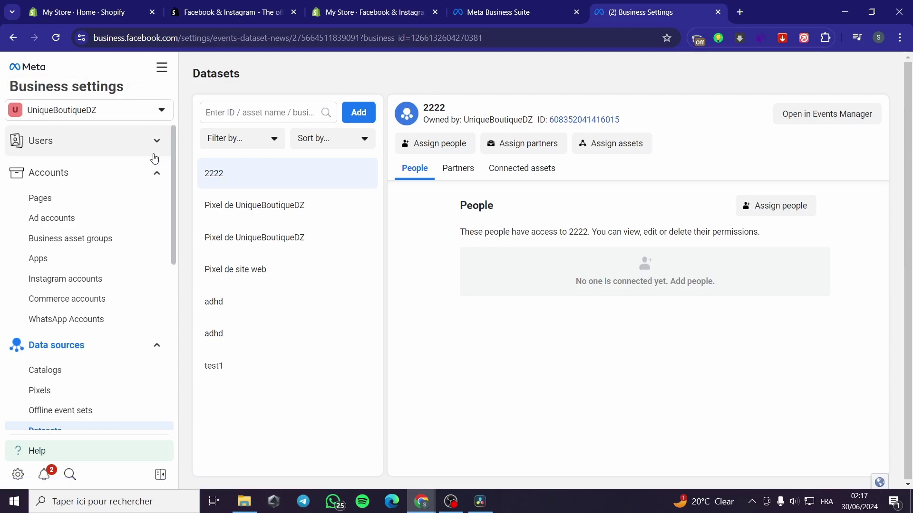
{"action": "left_click", "coordinate": [134, 111]}
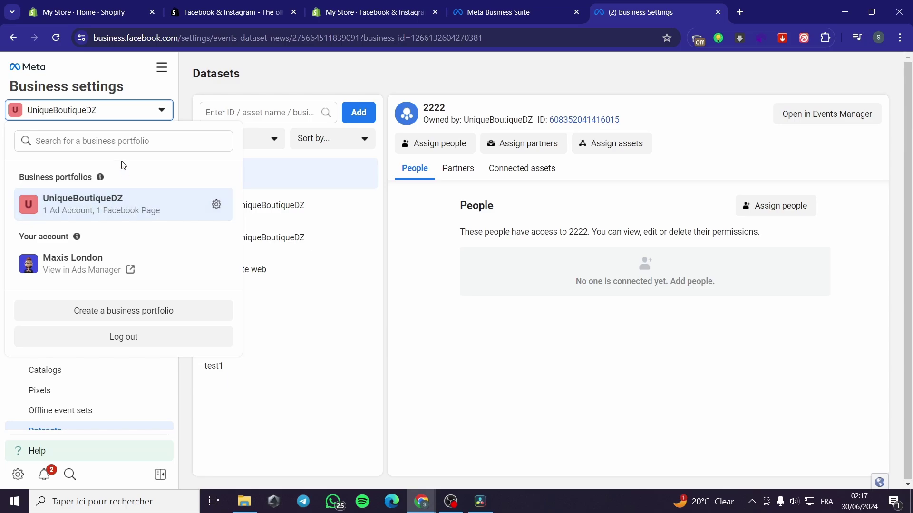
{"action": "left_click", "coordinate": [152, 109]}
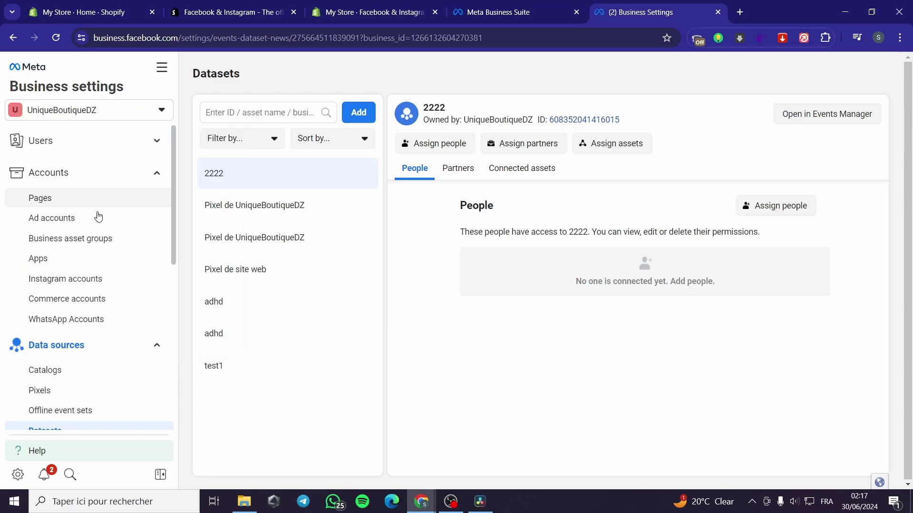
{"action": "left_click", "coordinate": [70, 391]}
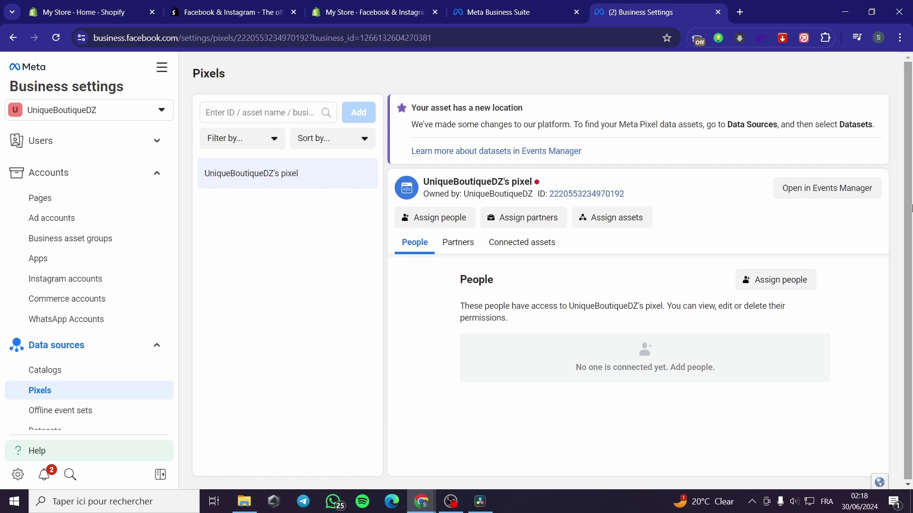
{"action": "left_click", "coordinate": [842, 196]}
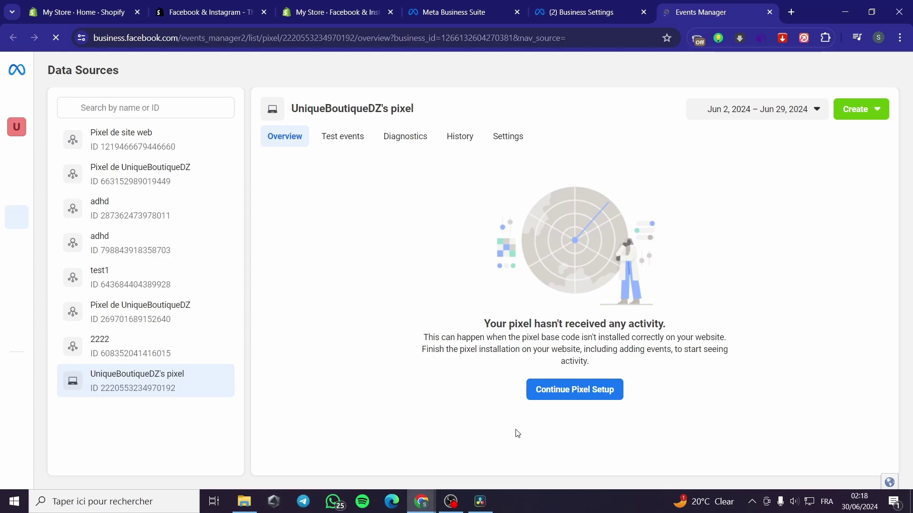
Continue the pixel setup with Meta Pixel as the web events connection method
{"action": "left_click", "coordinate": [564, 399]}
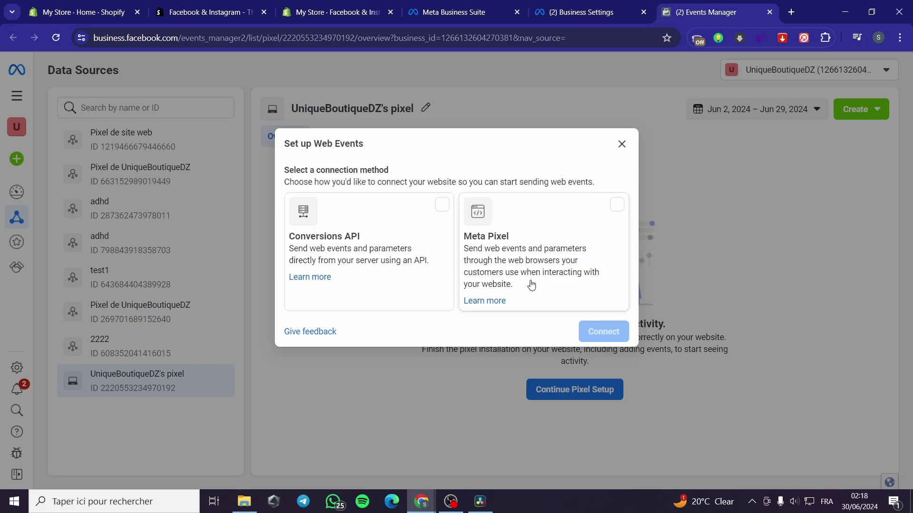
{"action": "left_click", "coordinate": [616, 203]}
{"action": "left_click", "coordinate": [601, 334]}
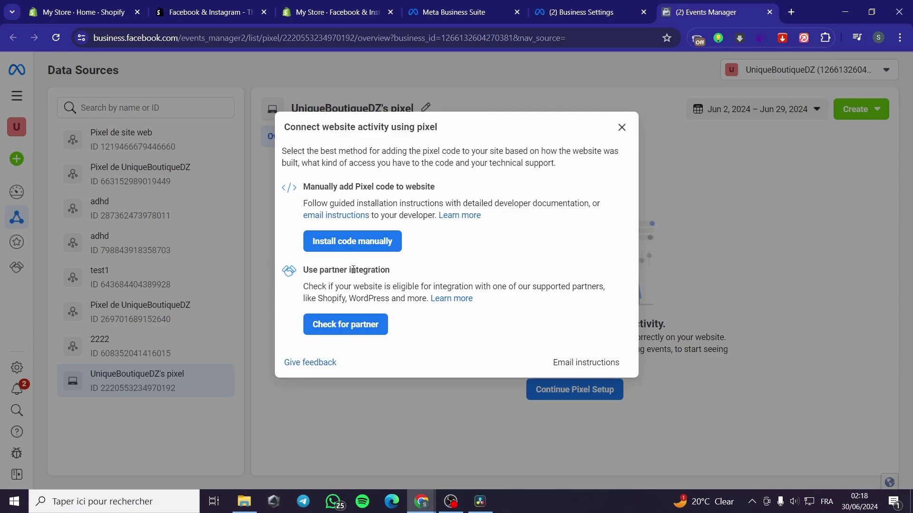
Choose Shopify as the partner integration for the pixel and open My Store through the setup's Shopify link
{"action": "left_click", "coordinate": [343, 328]}
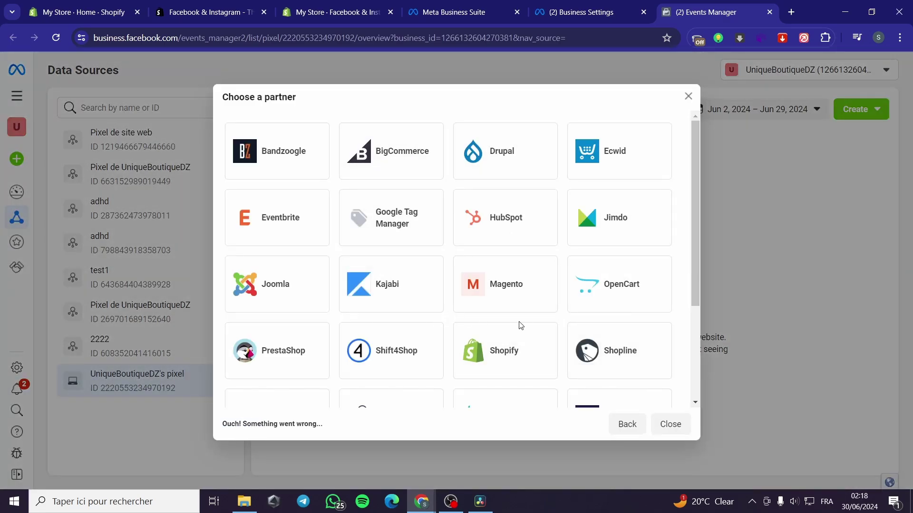
{"action": "left_click", "coordinate": [490, 342]}
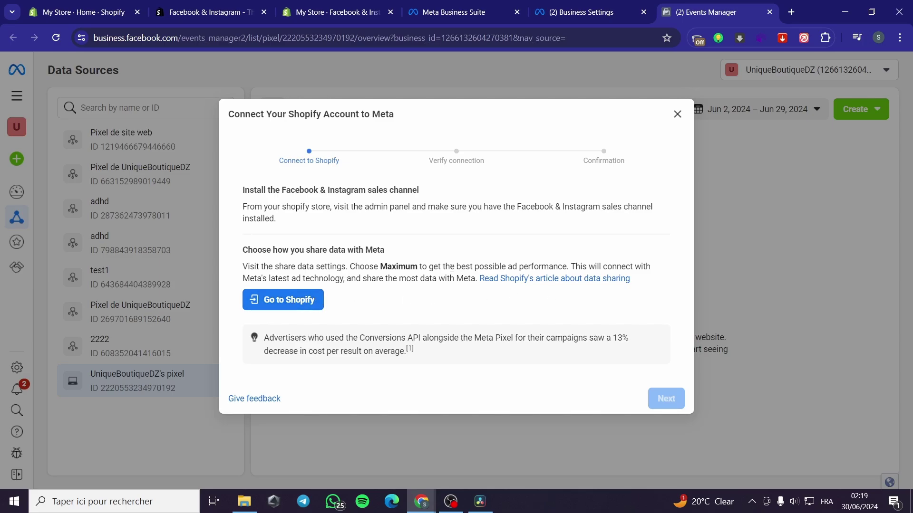
{"action": "left_click", "coordinate": [306, 300]}
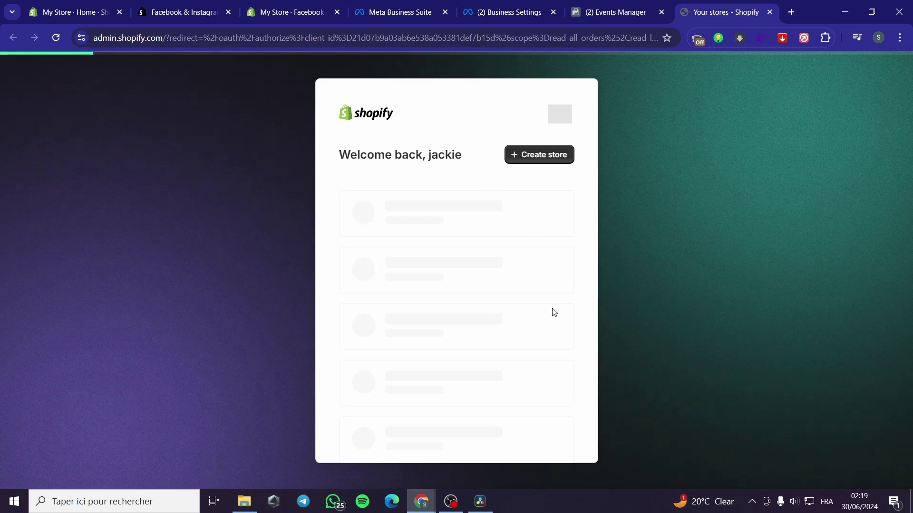
{"action": "left_click", "coordinate": [417, 229]}
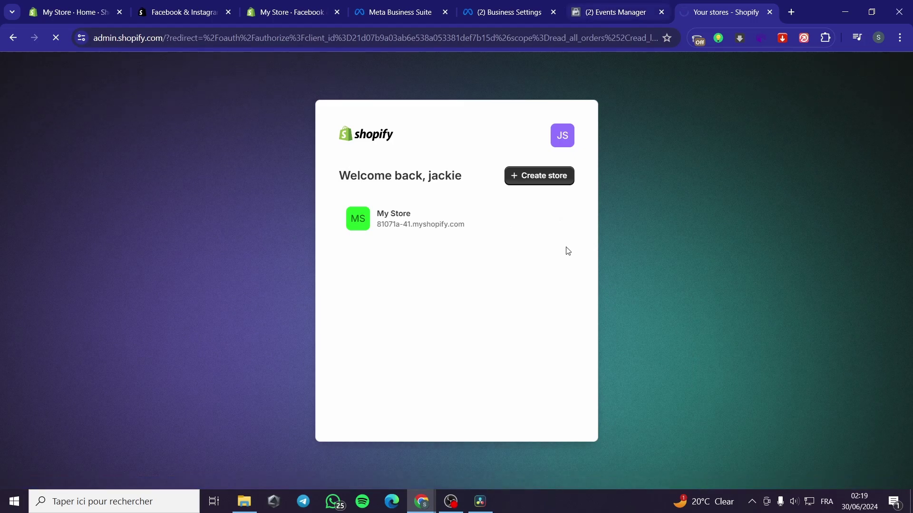
Return to Events Manager and advance the Shopify connection to pixel verification, ready to enter the website URL
{"action": "left_click", "coordinate": [620, 11]}
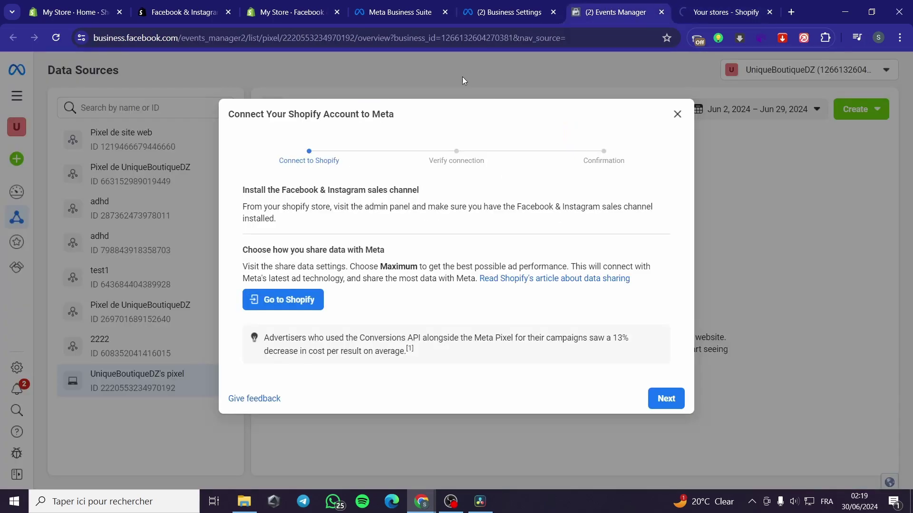
{"action": "left_click", "coordinate": [670, 399]}
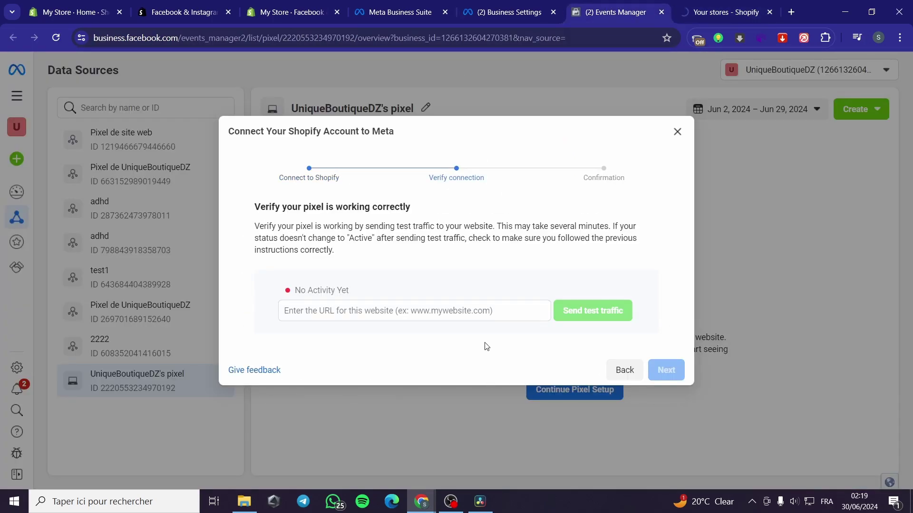
{"action": "left_click", "coordinate": [341, 315]}
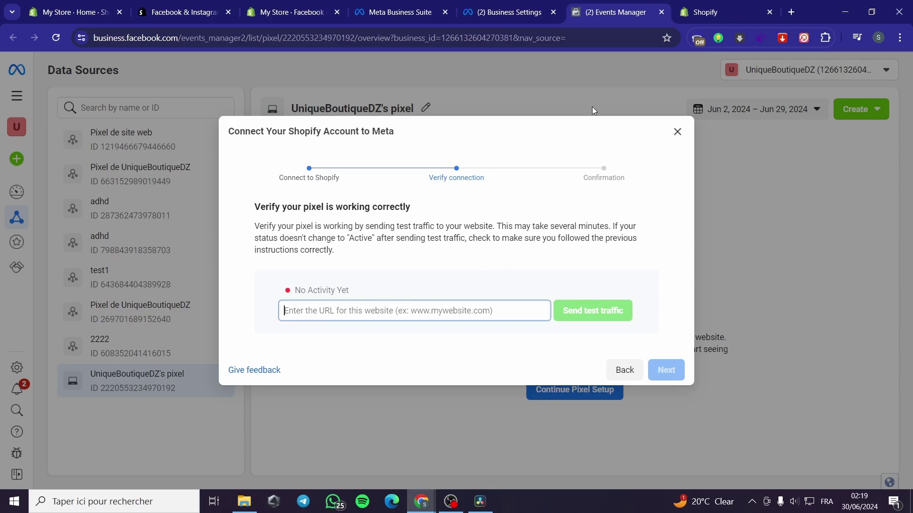
Switch to the Shopify admin, open the Online Store's storefront and copy its web address
{"action": "left_click", "coordinate": [744, 9]}
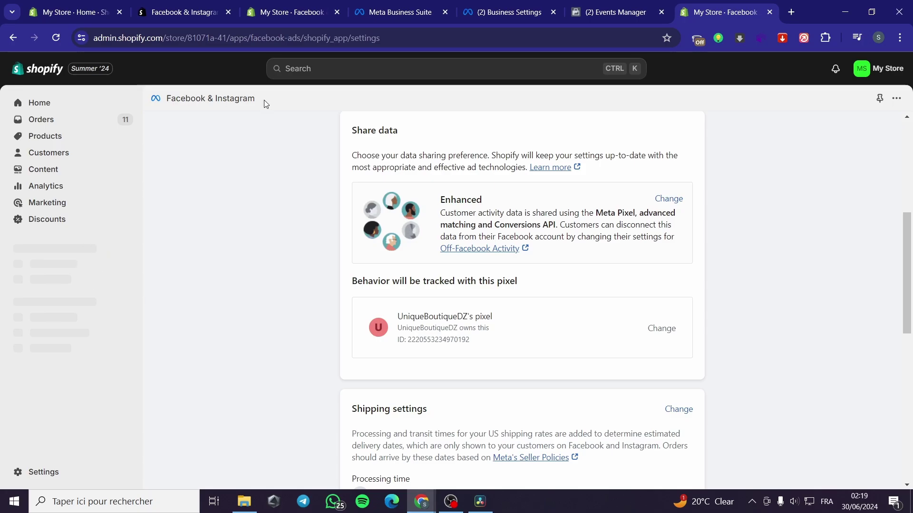
{"action": "left_click", "coordinate": [275, 12]}
{"action": "left_click", "coordinate": [124, 261]}
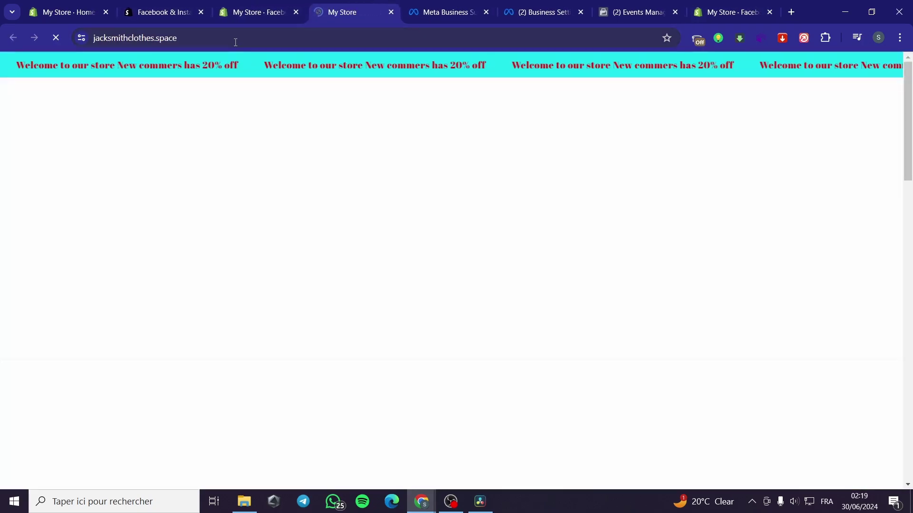
{"action": "left_click", "coordinate": [236, 41]}
{"action": "key", "text": "ctrl+c"}
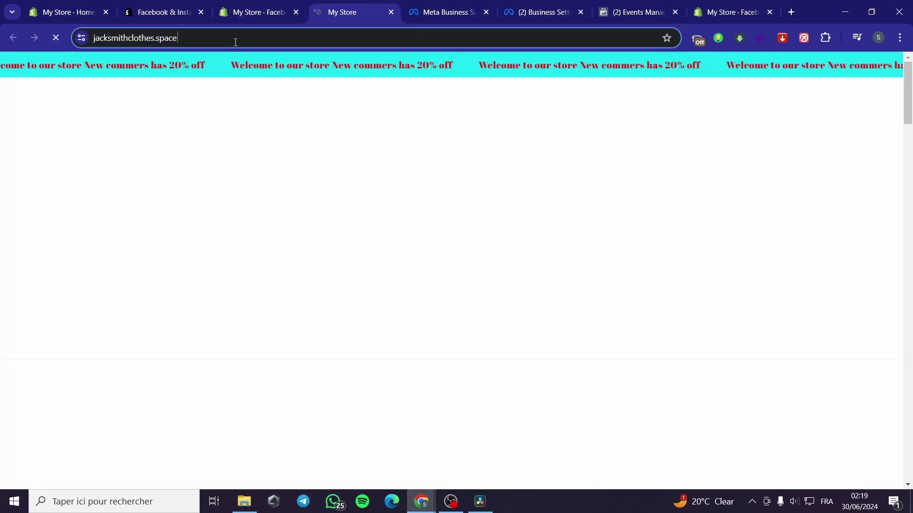
Enter the copied storefront address in Events Manager's pixel verification and send test traffic
{"action": "left_click", "coordinate": [703, 11]}
{"action": "left_click", "coordinate": [654, 5]}
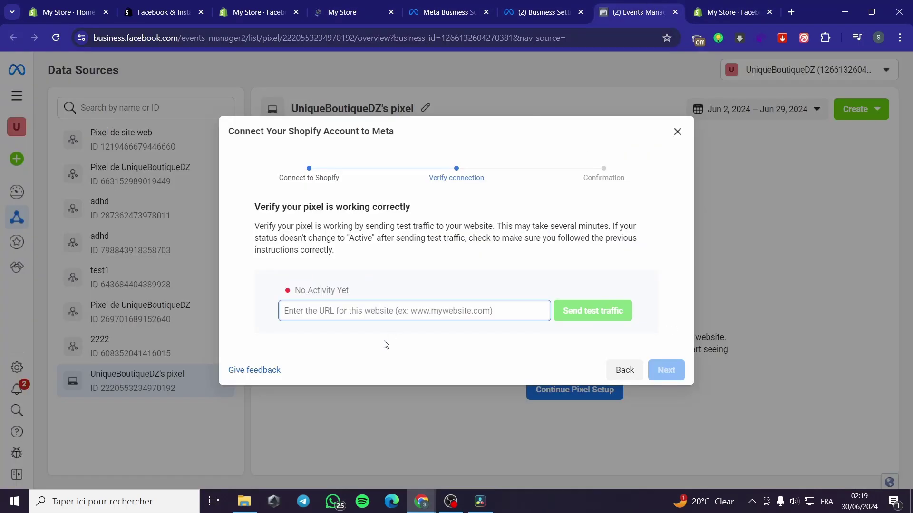
{"action": "key", "text": "ctrl+v"}
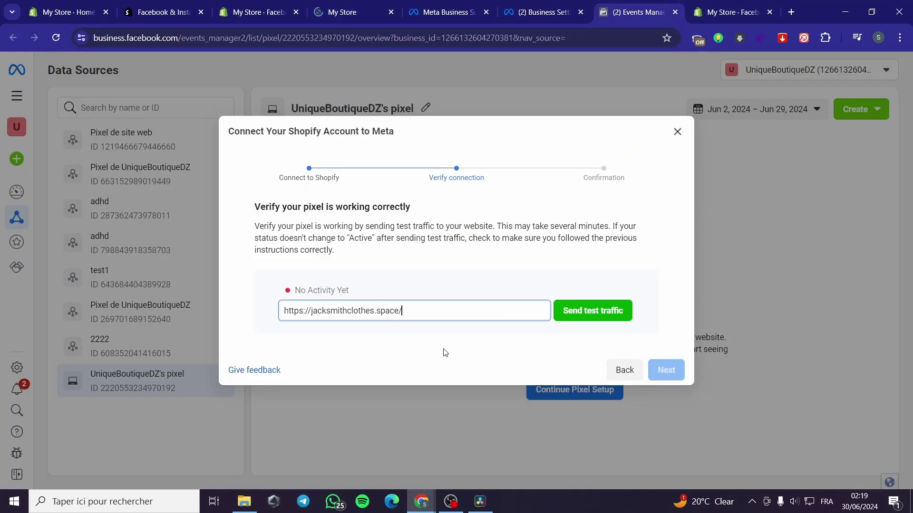
{"action": "left_click", "coordinate": [594, 312]}
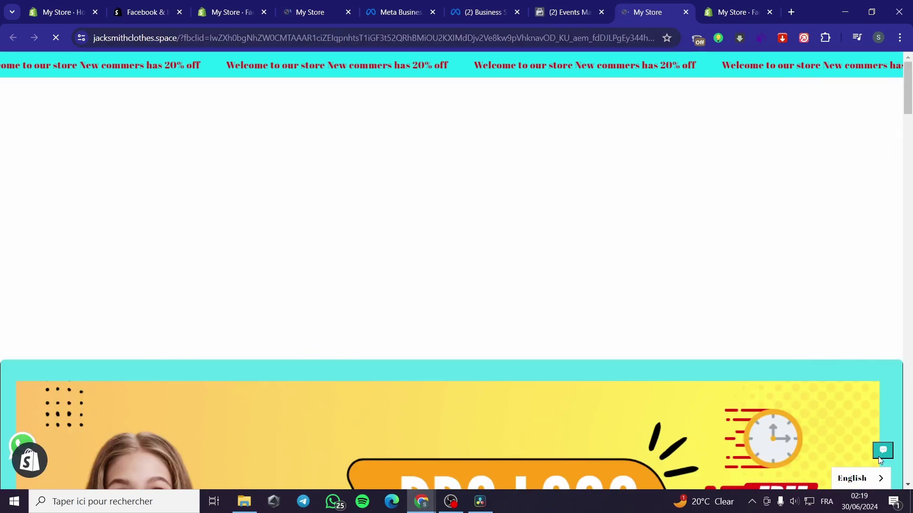
Check the pixel's verification status, return to the test storefront, dismiss its 10% off popup and browse the homepage to the products
{"action": "left_click", "coordinate": [577, 4]}
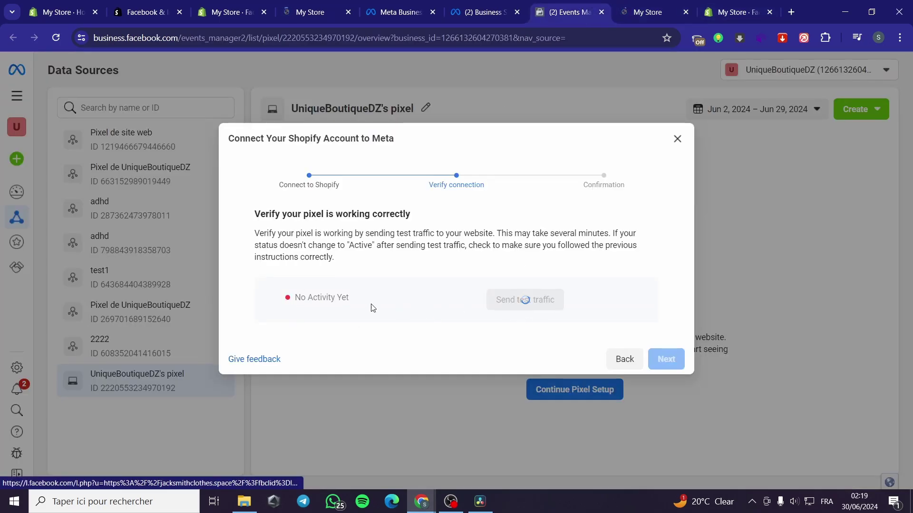
{"action": "left_click", "coordinate": [618, 6]}
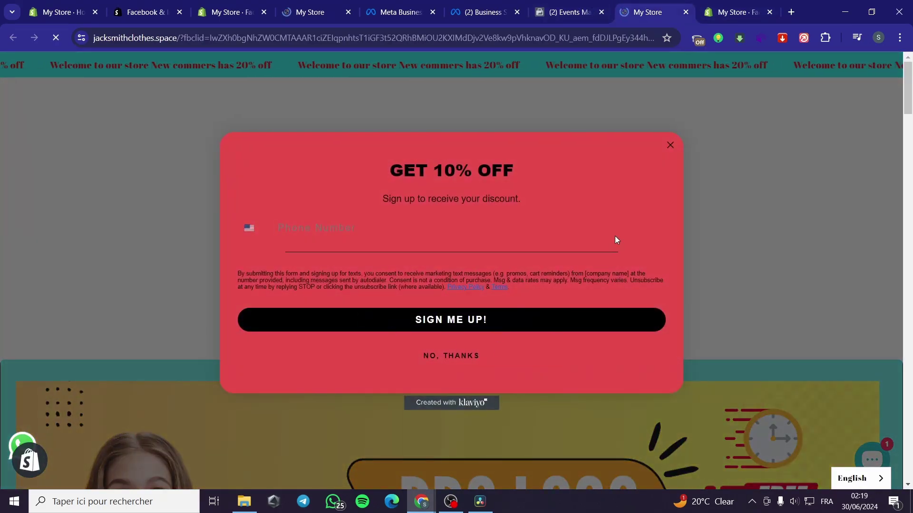
{"action": "left_click", "coordinate": [669, 147]}
{"action": "scroll", "coordinate": [475, 301], "scroll_direction": "down", "scroll_amount": 20}
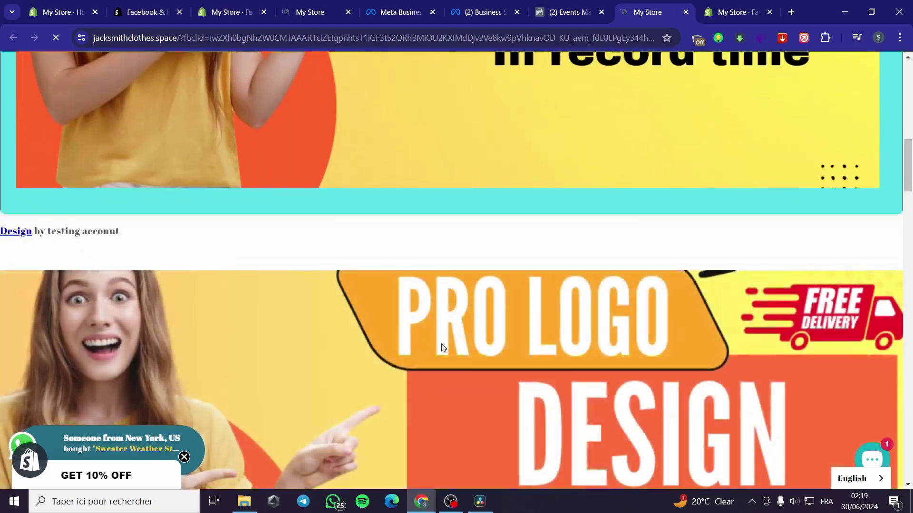
{"action": "scroll", "coordinate": [330, 296], "scroll_direction": "down", "scroll_amount": 10}
{"action": "scroll", "coordinate": [287, 305], "scroll_direction": "up", "scroll_amount": 5}
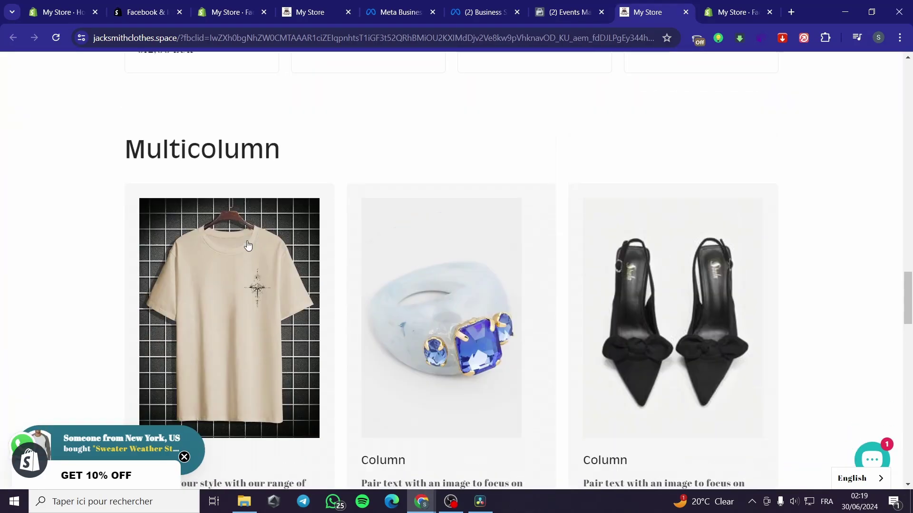
Generate test activity by taking the Sweater Weather Staple product through to checkout, and return to Events Manager
{"action": "left_click", "coordinate": [217, 141]}
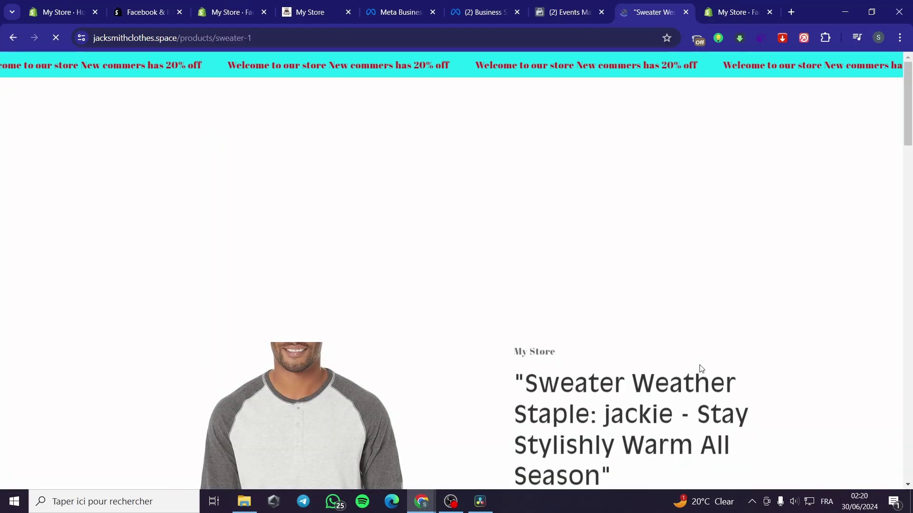
{"action": "scroll", "coordinate": [649, 319], "scroll_direction": "down", "scroll_amount": 5}
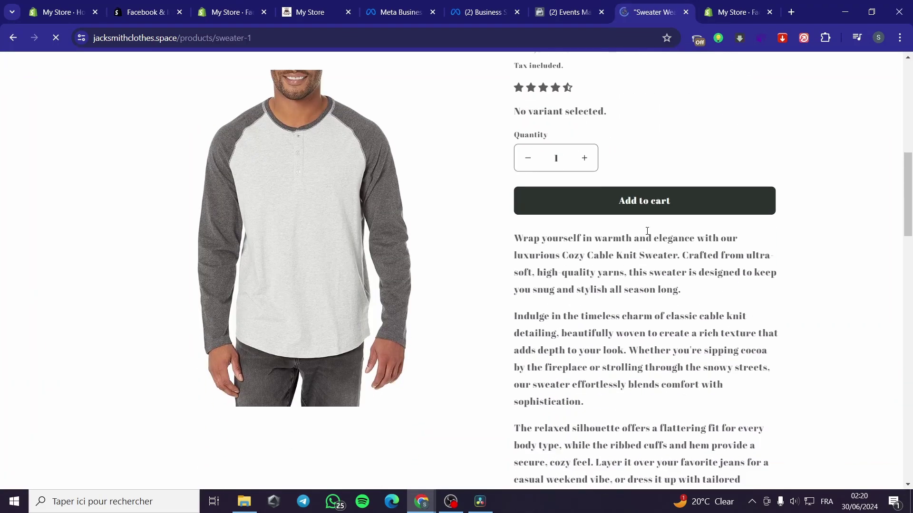
{"action": "left_click", "coordinate": [666, 202]}
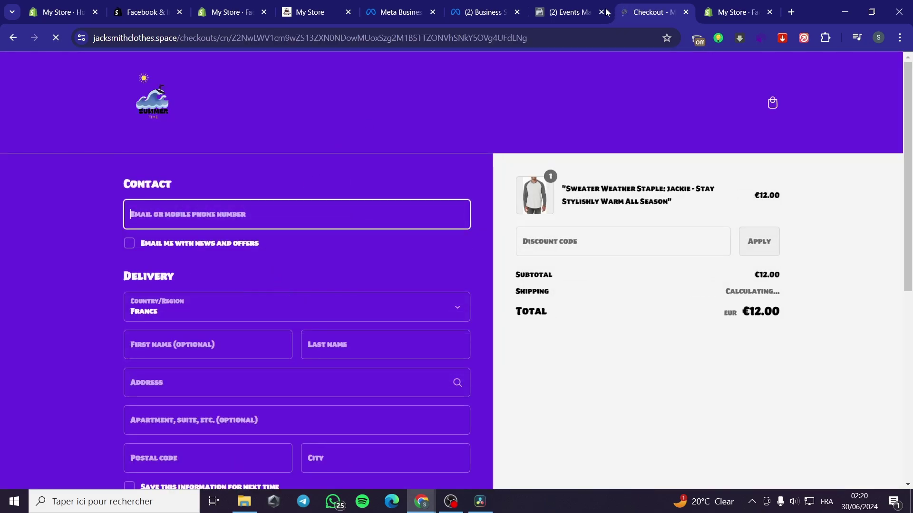
{"action": "left_click", "coordinate": [606, 12]}
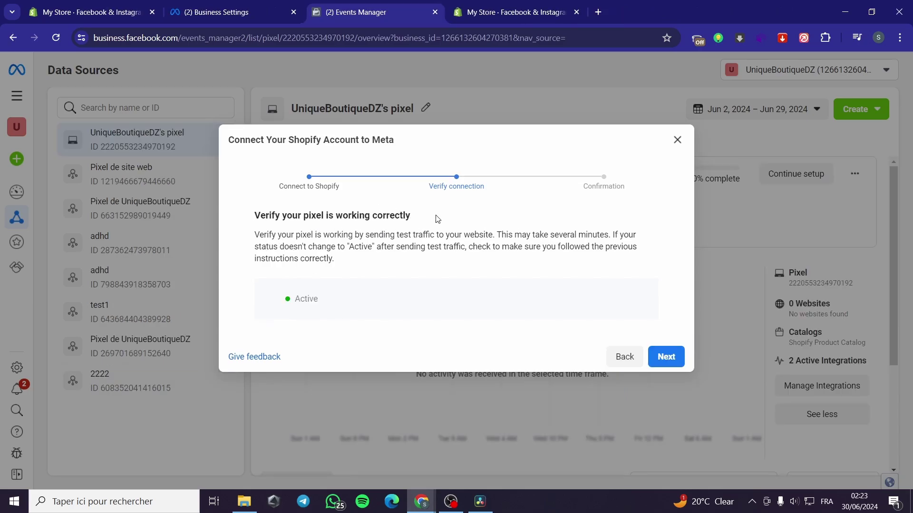
Advance the verified pixel to the setup confirmation, follow its event testing link and reload the page it opens
{"action": "left_click", "coordinate": [671, 360]}
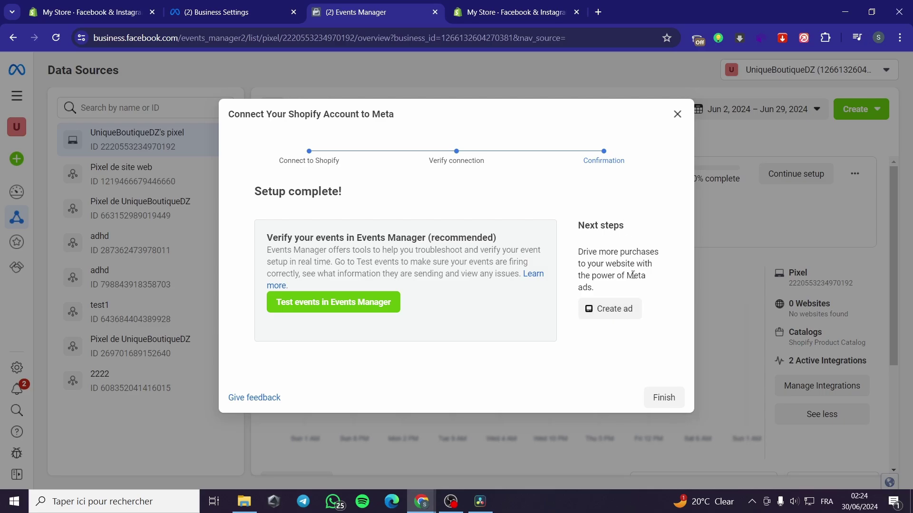
{"action": "left_click", "coordinate": [334, 300]}
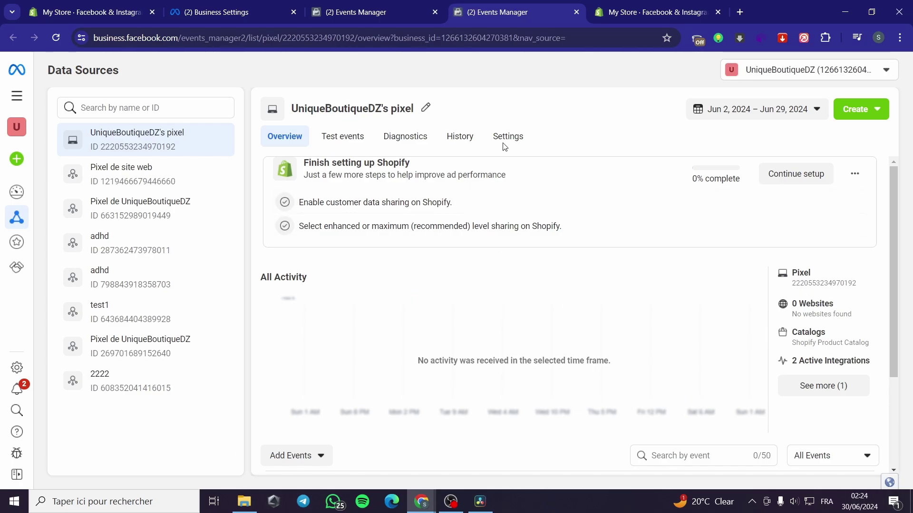
{"action": "left_click", "coordinate": [56, 37]}
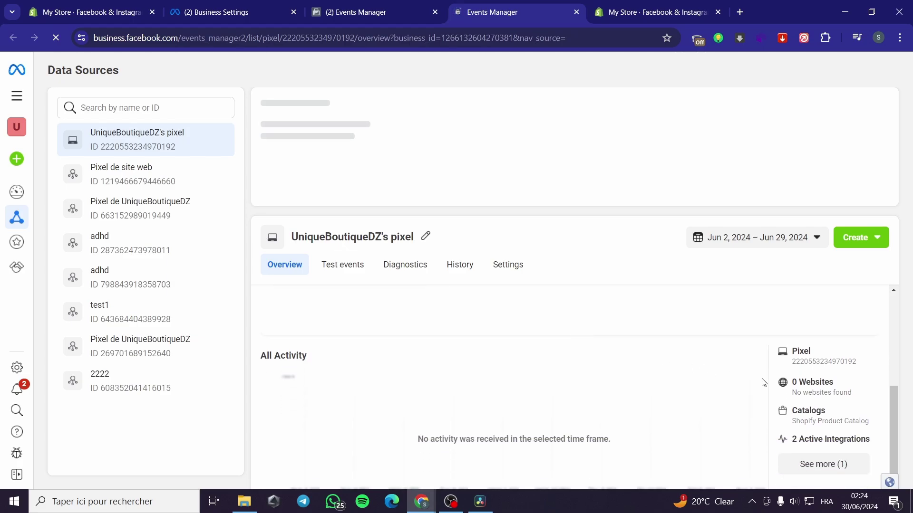
Examine the activity chart and events list in the overview of UniqueBoutiqueDZ's pixel
{"action": "scroll", "coordinate": [648, 386], "scroll_direction": "down", "scroll_amount": 2}
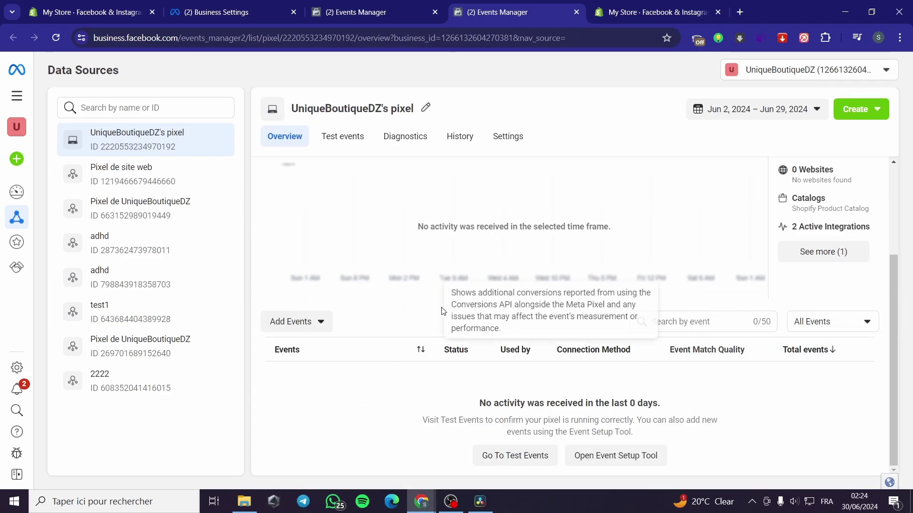
{"action": "scroll", "coordinate": [601, 315], "scroll_direction": "up", "scroll_amount": 1}
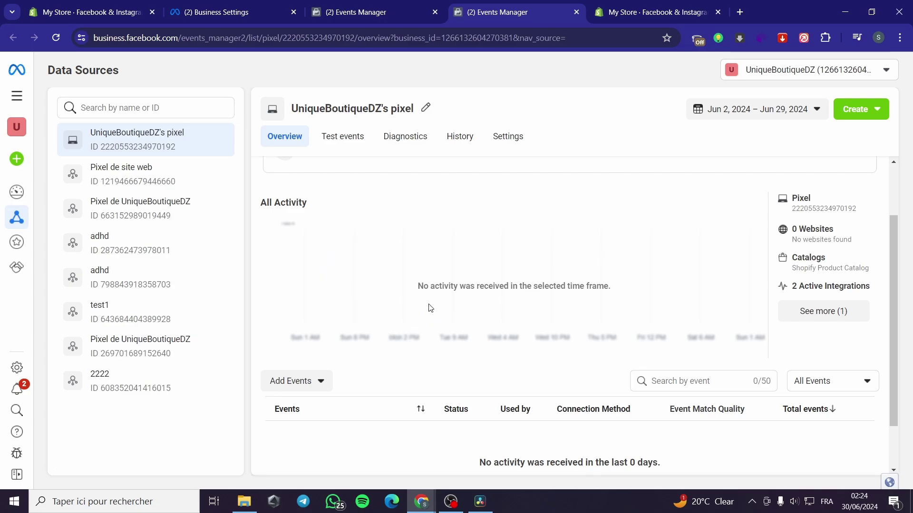
{"action": "scroll", "coordinate": [434, 337], "scroll_direction": "down", "scroll_amount": 1}
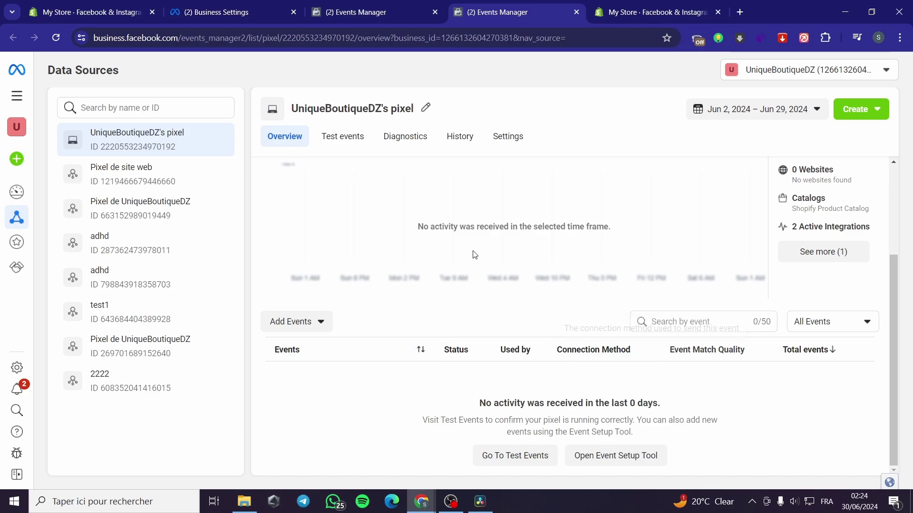
Review the data sharing, tracked pixel and shipping settings in Shopify's Facebook & Instagram app, and return to Events Manager's setup confirmation
{"action": "left_click", "coordinate": [620, 7]}
{"action": "scroll", "coordinate": [544, 283], "scroll_direction": "down", "scroll_amount": 9}
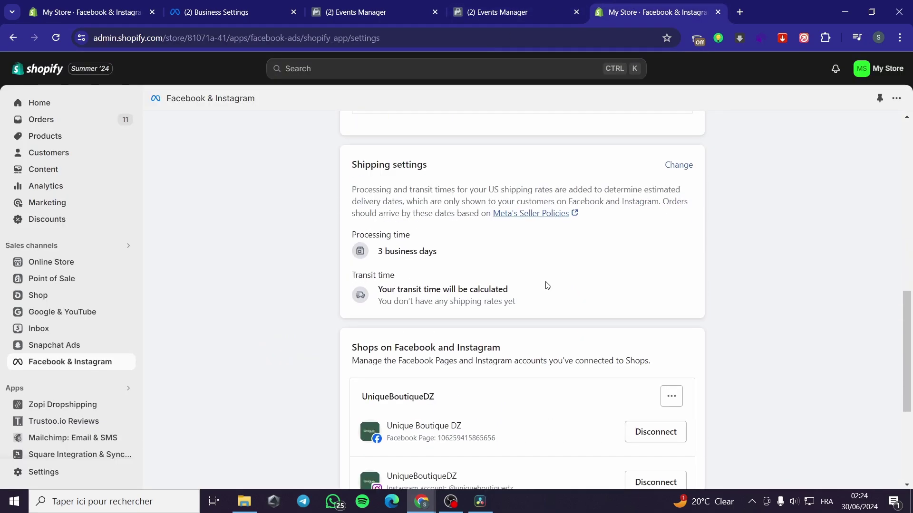
{"action": "scroll", "coordinate": [636, 316], "scroll_direction": "up", "scroll_amount": 7}
{"action": "scroll", "coordinate": [434, 352], "scroll_direction": "down", "scroll_amount": 5}
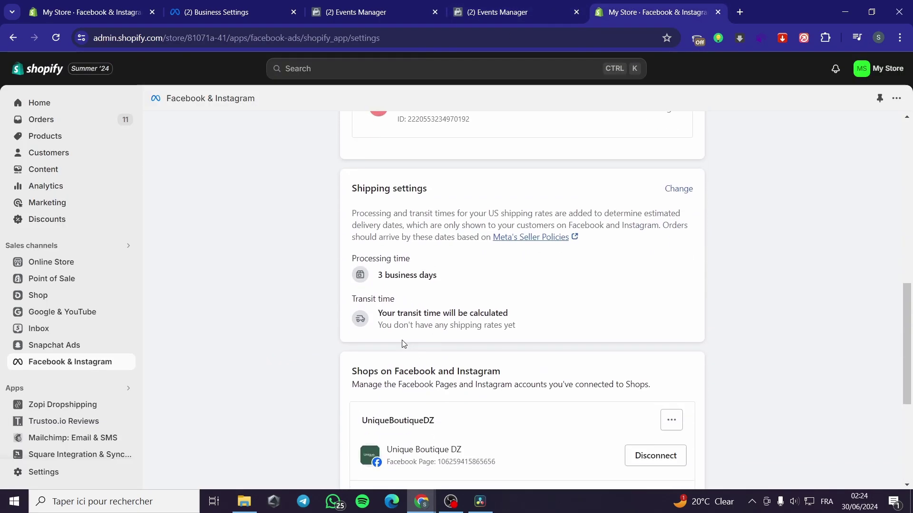
{"action": "scroll", "coordinate": [420, 329], "scroll_direction": "up", "scroll_amount": 4}
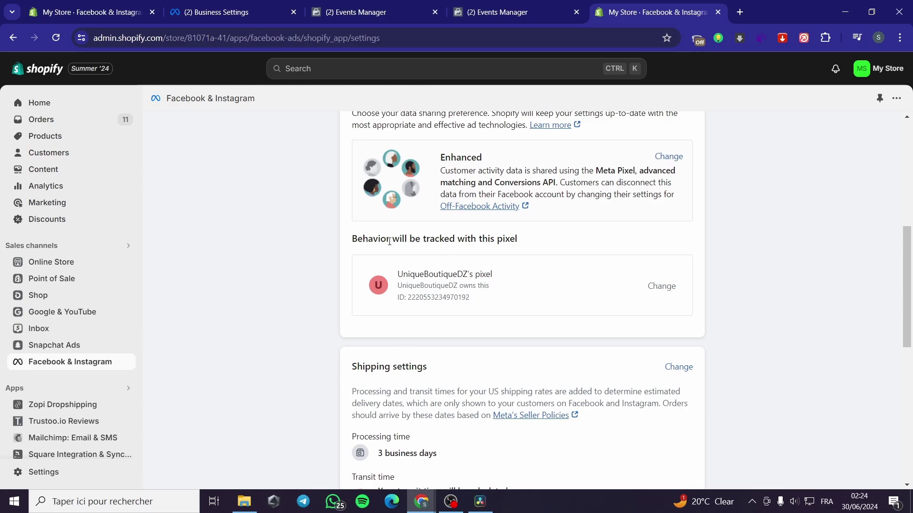
{"action": "scroll", "coordinate": [574, 280], "scroll_direction": "up", "scroll_amount": 3}
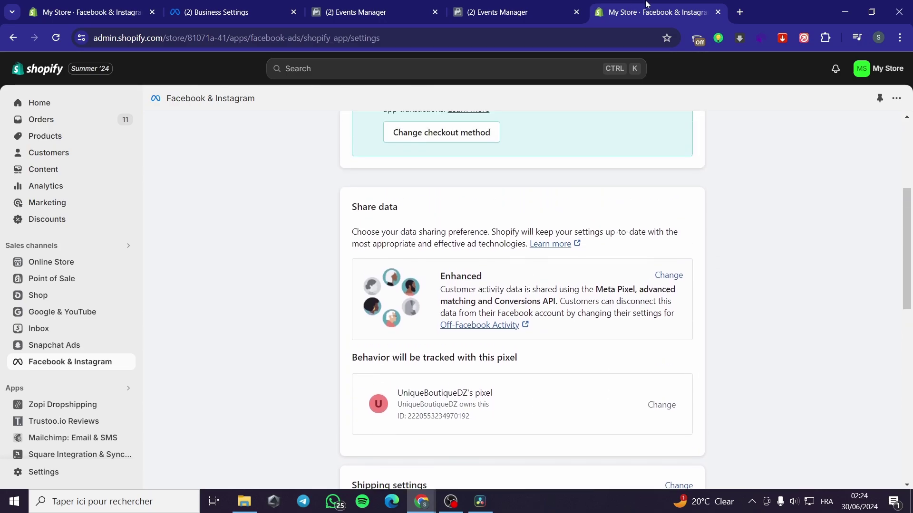
{"action": "left_click", "coordinate": [525, 10]}
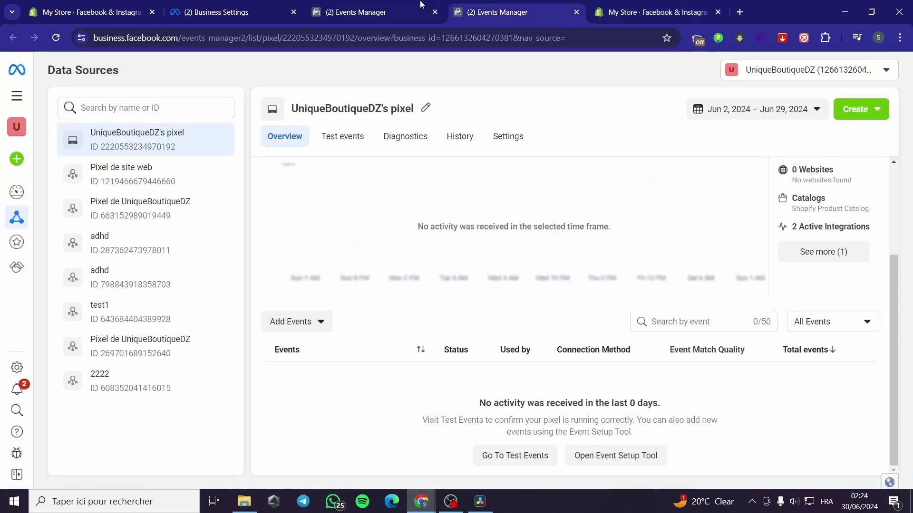
{"action": "left_click", "coordinate": [376, 5]}
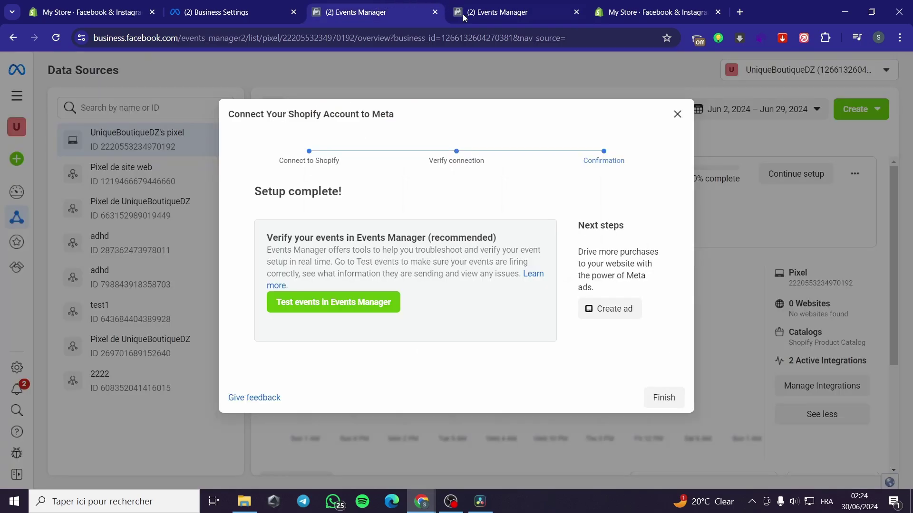